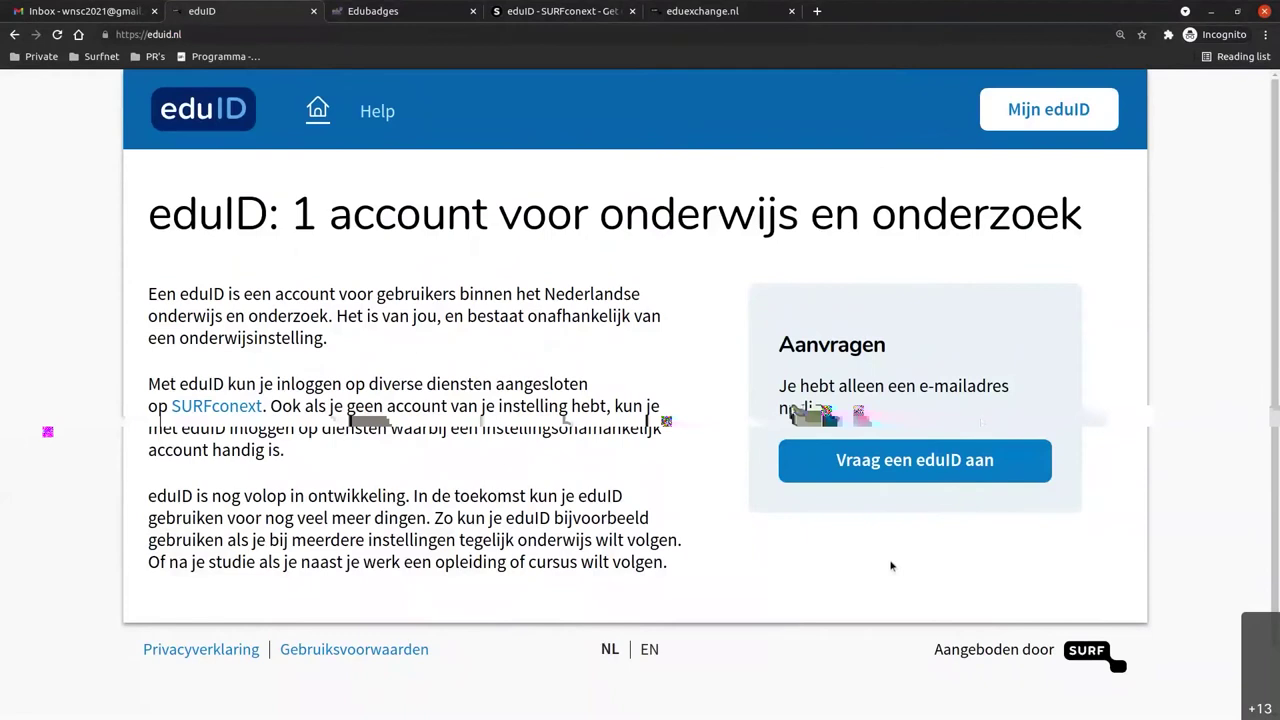
# Start a new eduID request and enter the account's Gmail address, correcting typos.
pyautogui.click(1018, 475)
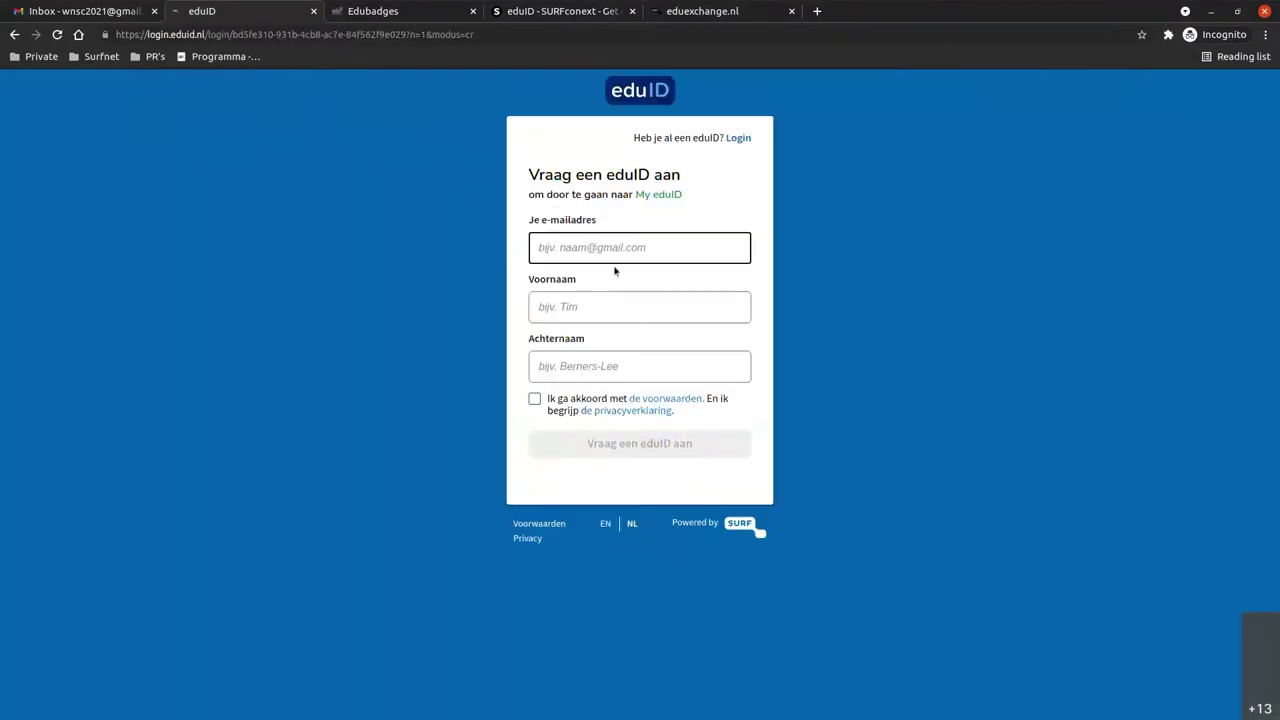
pyautogui.click(645, 247)
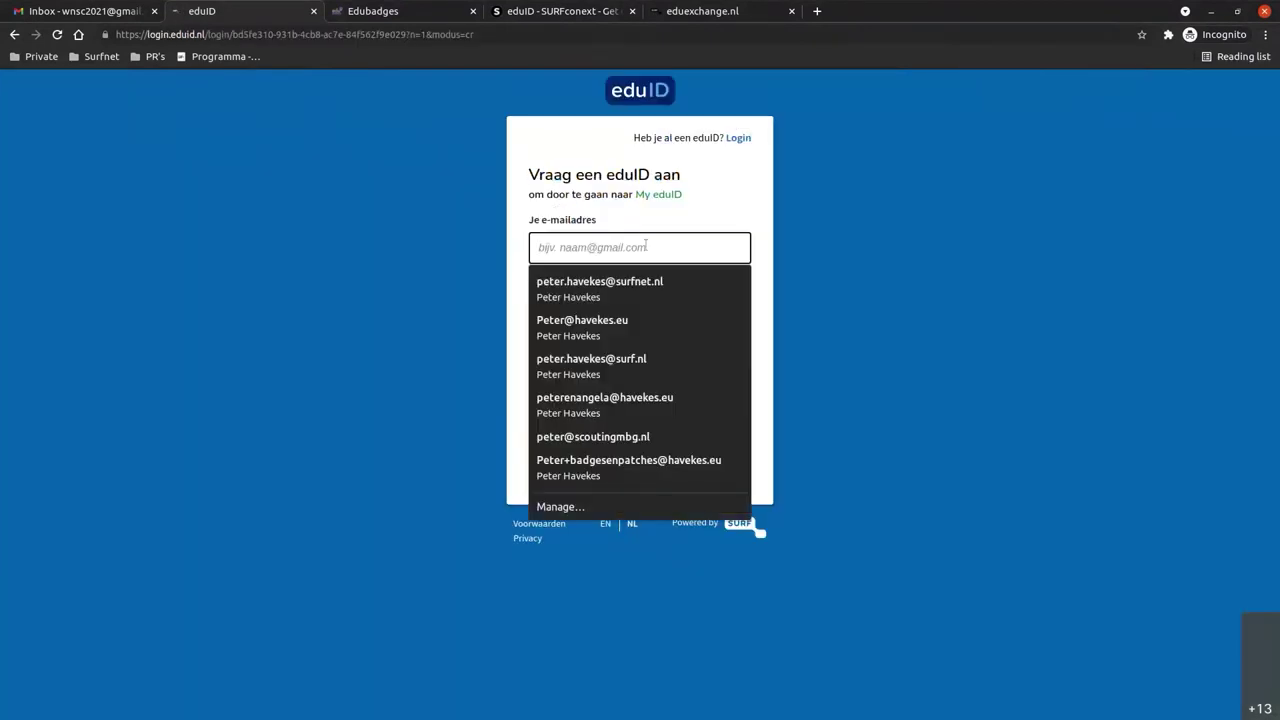
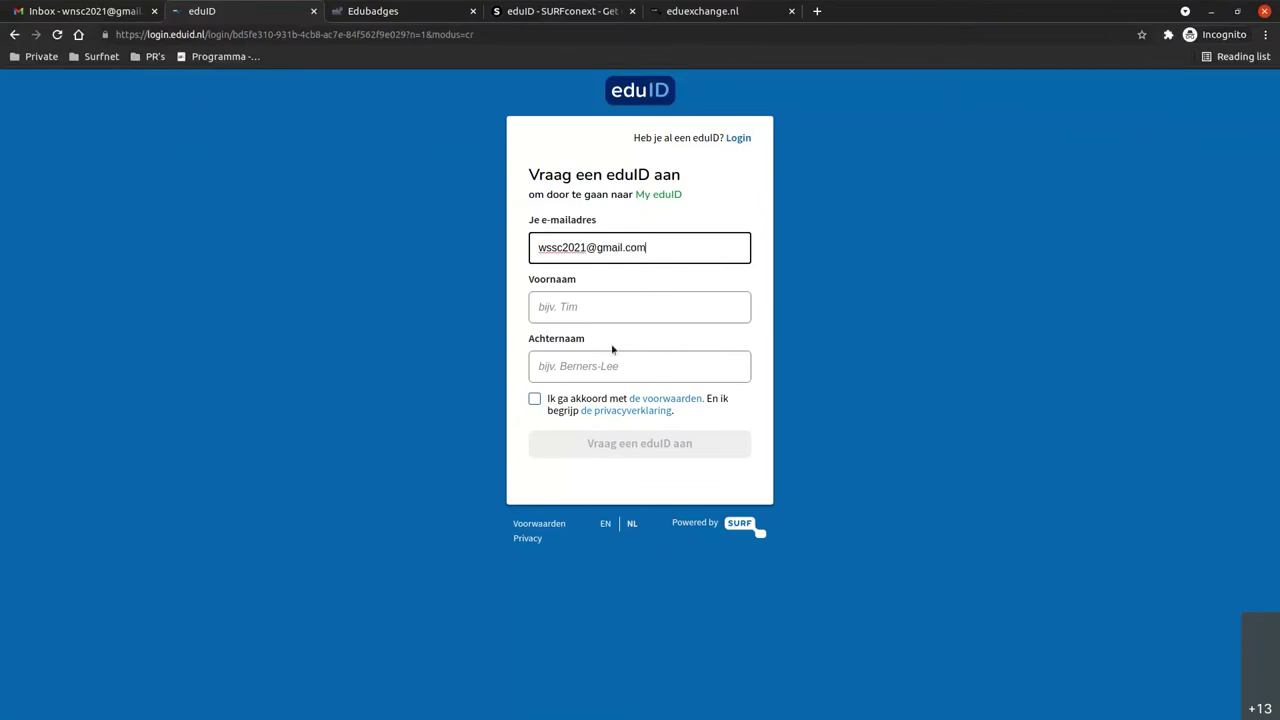
pyautogui.doubleClick(565, 246)
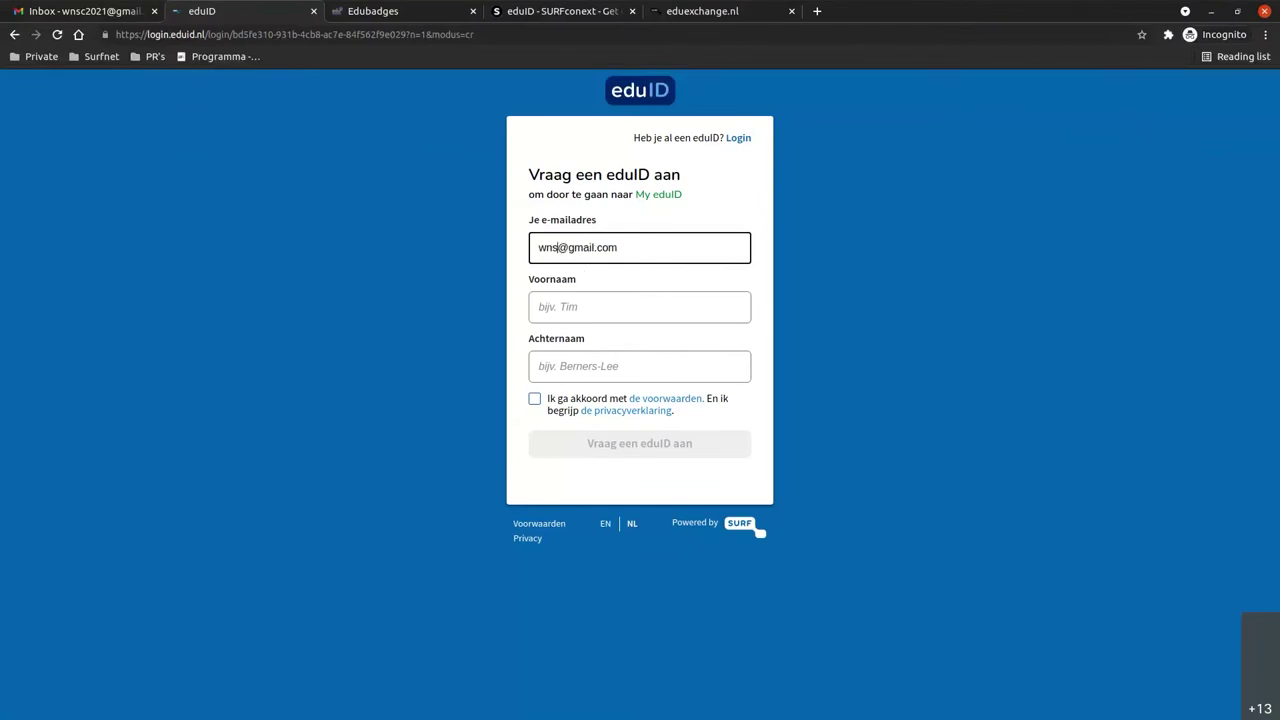
# Fill in the first and last name, accept the terms, and submit with 'Vraag een eduID aan'.
pyautogui.click(581, 307)
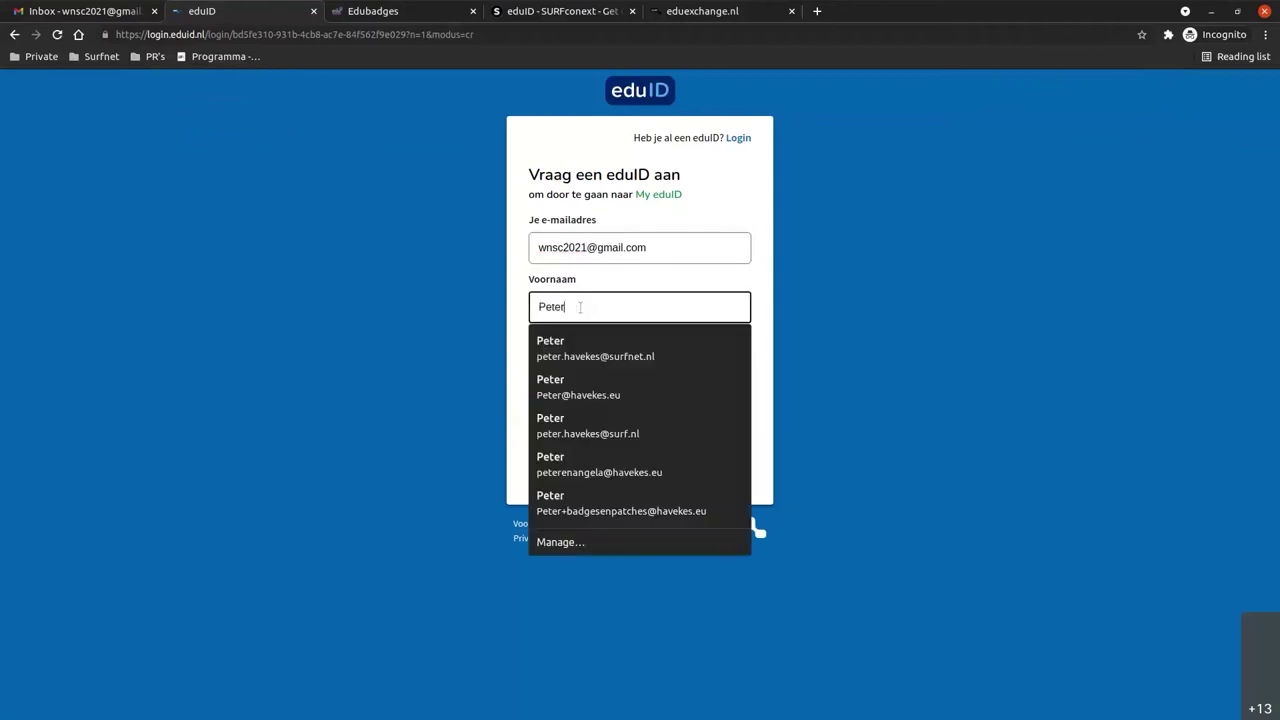
pyautogui.press('Tab')
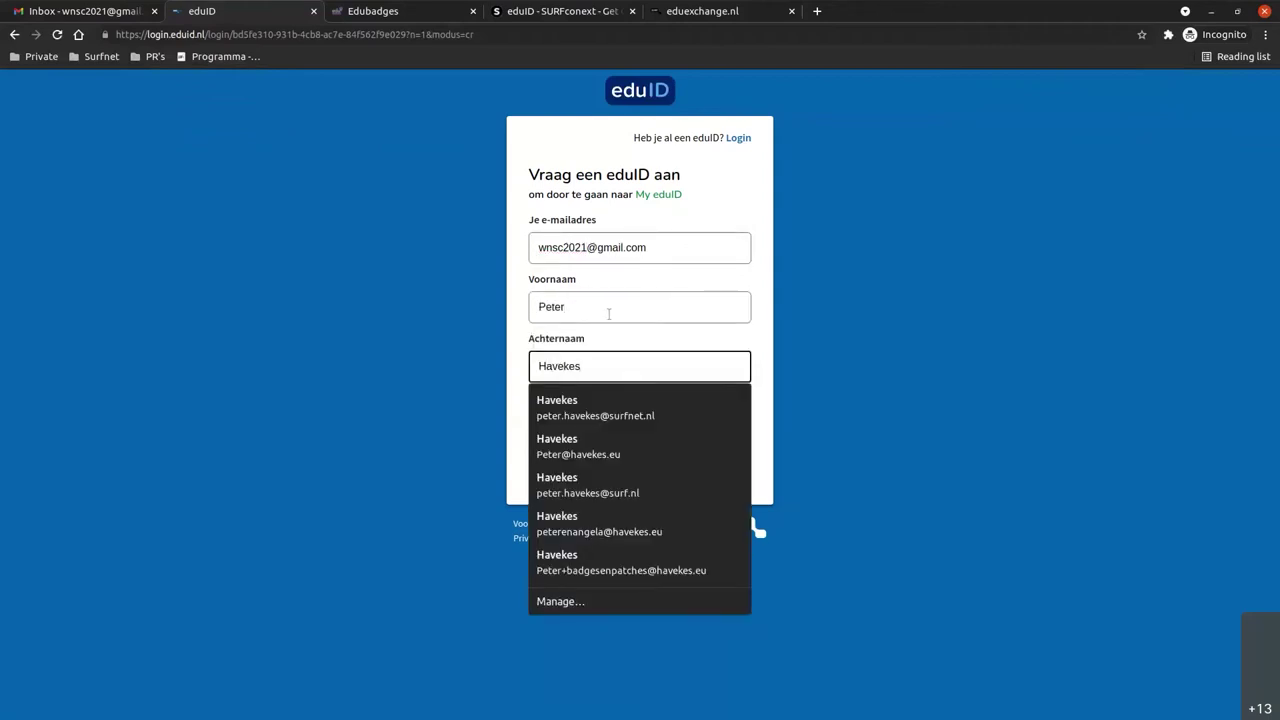
pyautogui.click(868, 393)
pyautogui.click(551, 400)
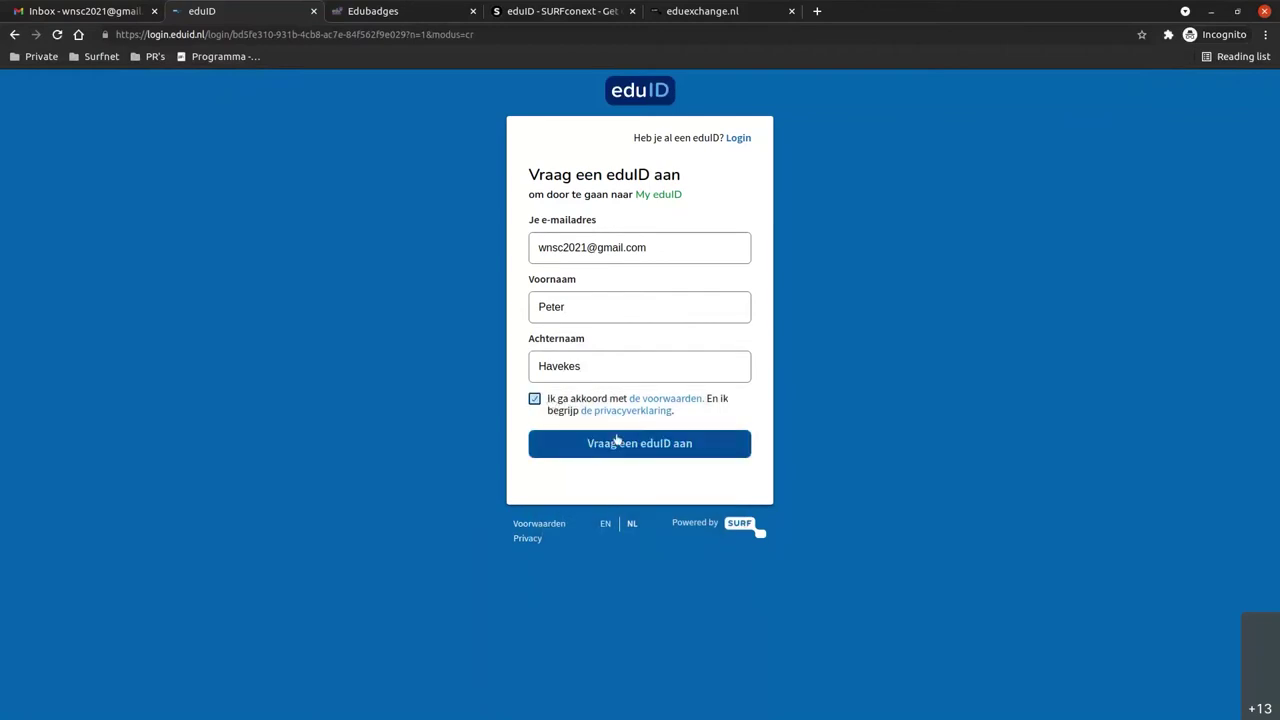
pyautogui.click(620, 450)
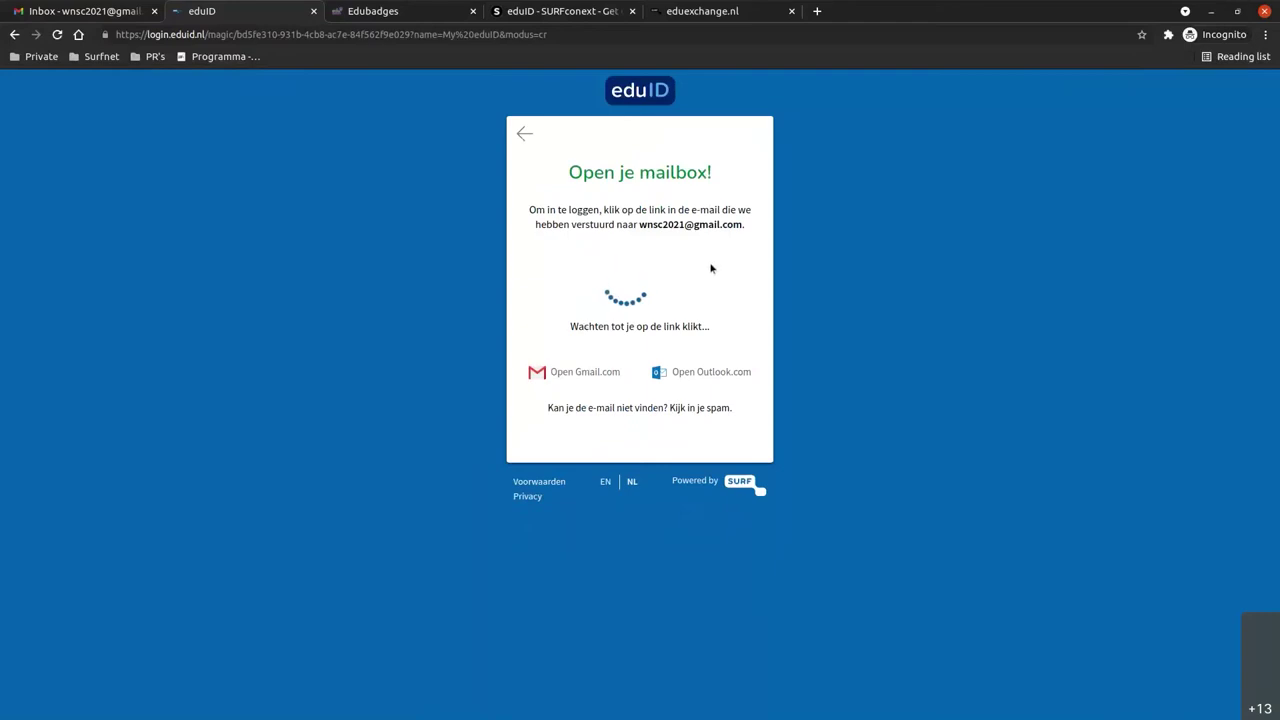
# In Gmail, refresh the inbox, open 'Verifieer je e-mailadres' and confirm with 'Nu bevestigen'.
pyautogui.click(80, 11)
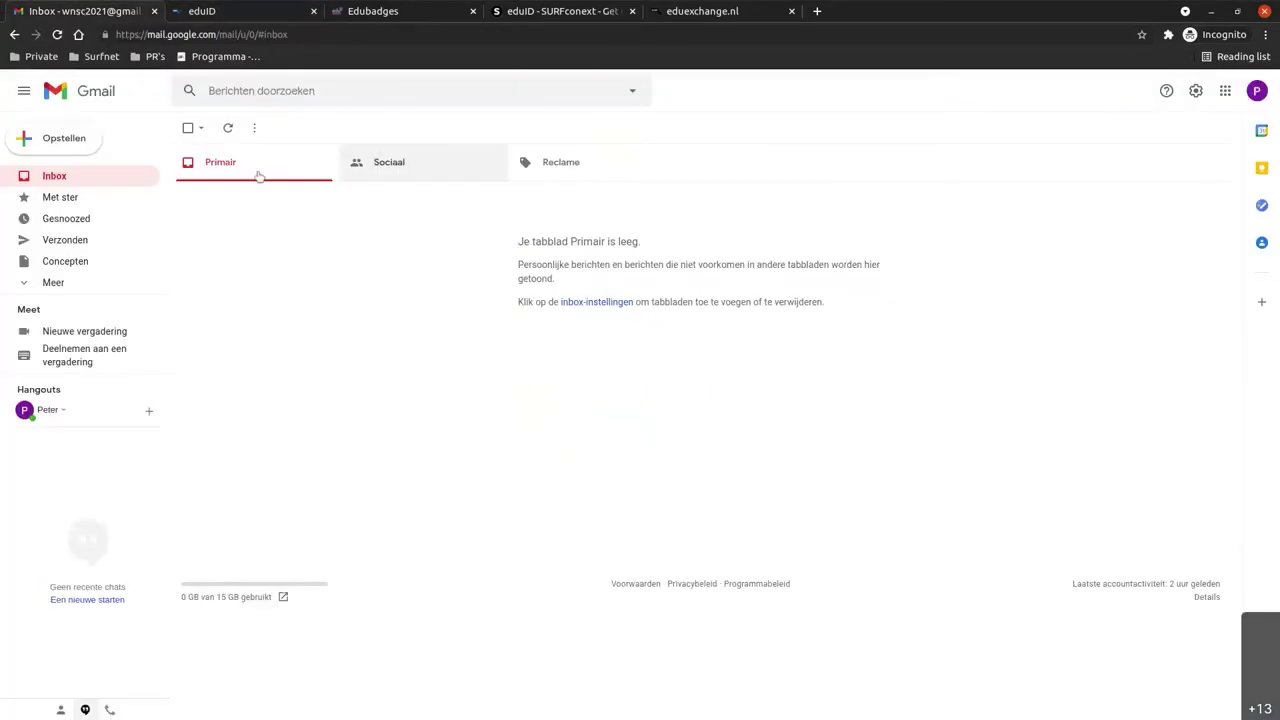
pyautogui.click(228, 130)
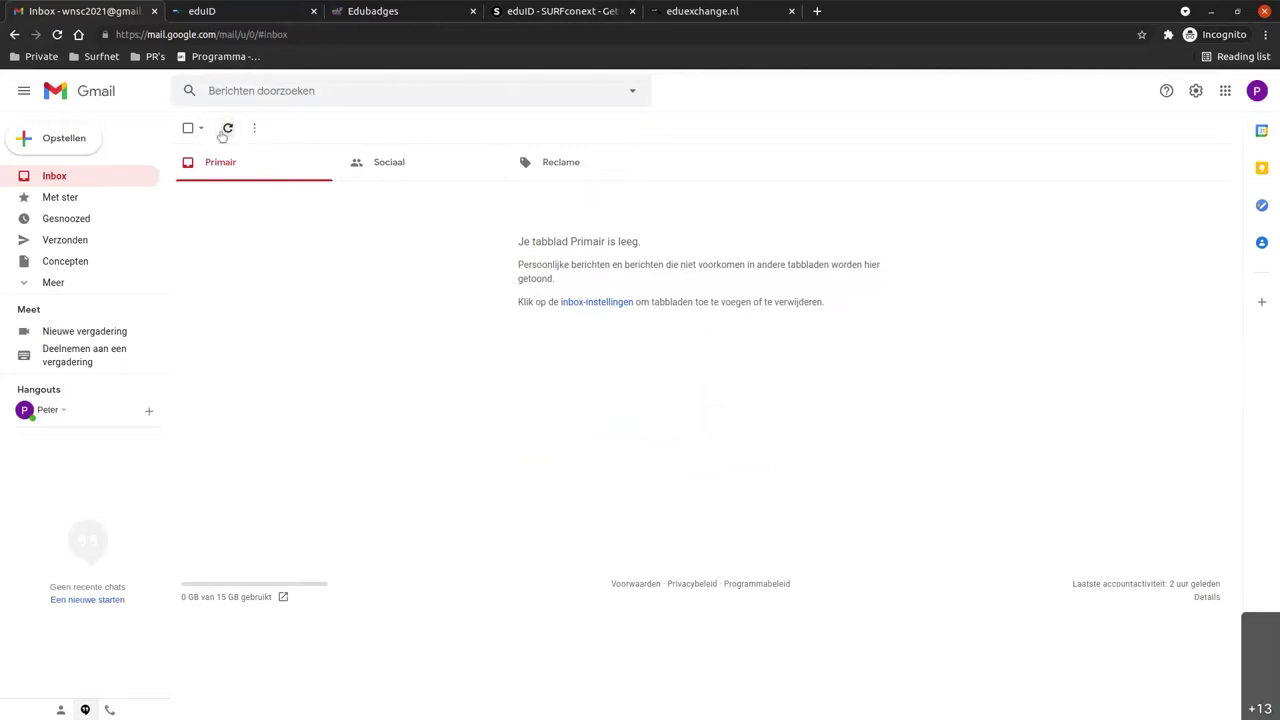
pyautogui.click(381, 197)
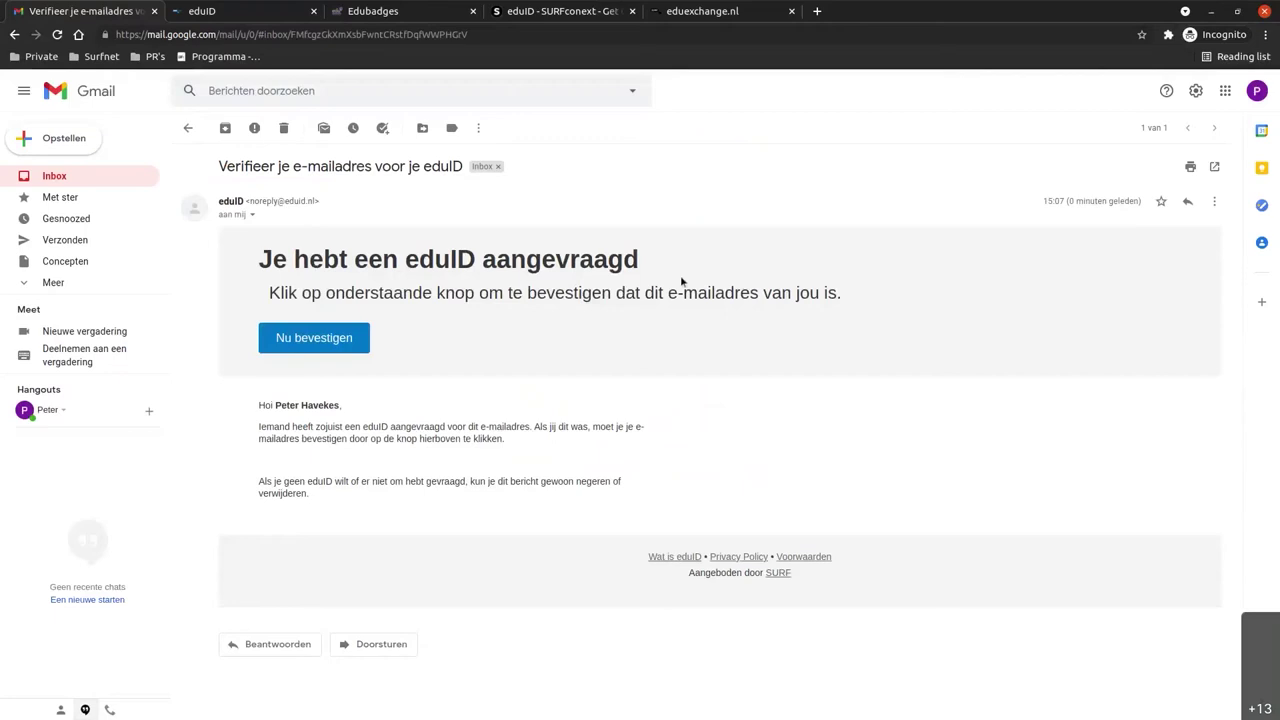
pyautogui.click(339, 340)
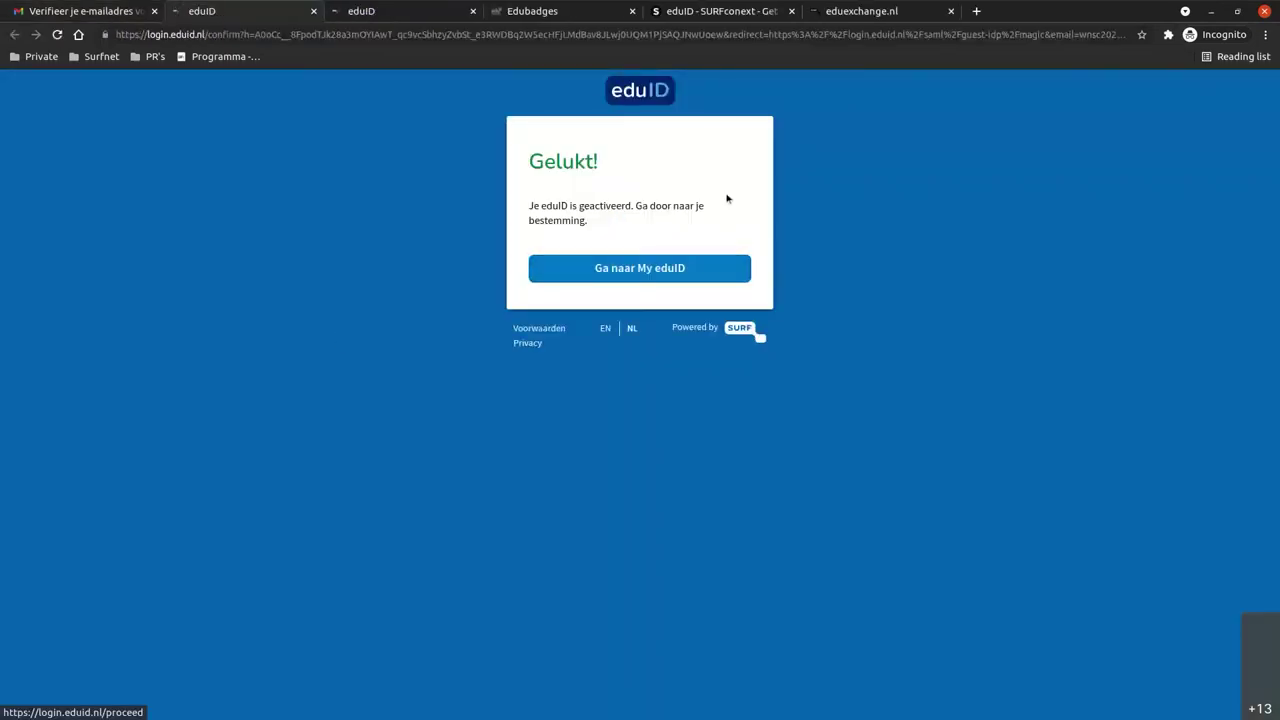
# Go to My eduID, browse the account, personal data and activity pages, then open Beveiliging.
pyautogui.click(659, 277)
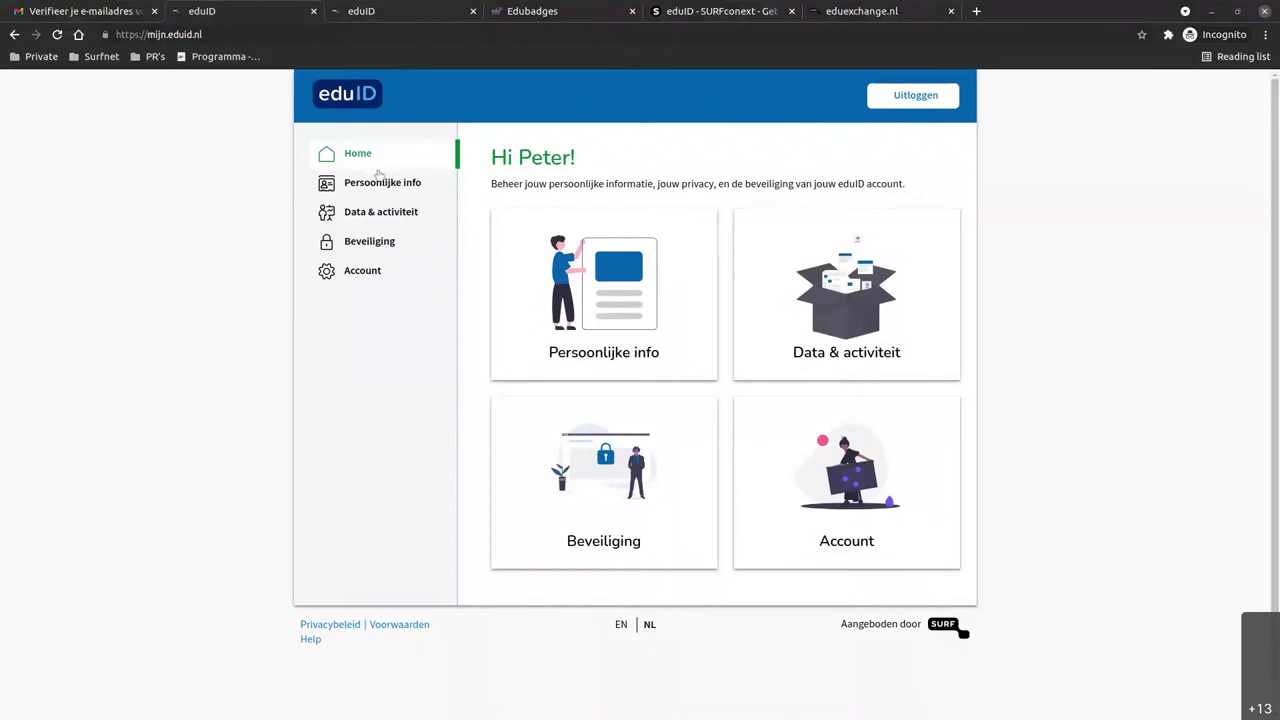
pyautogui.click(346, 272)
pyautogui.click(383, 184)
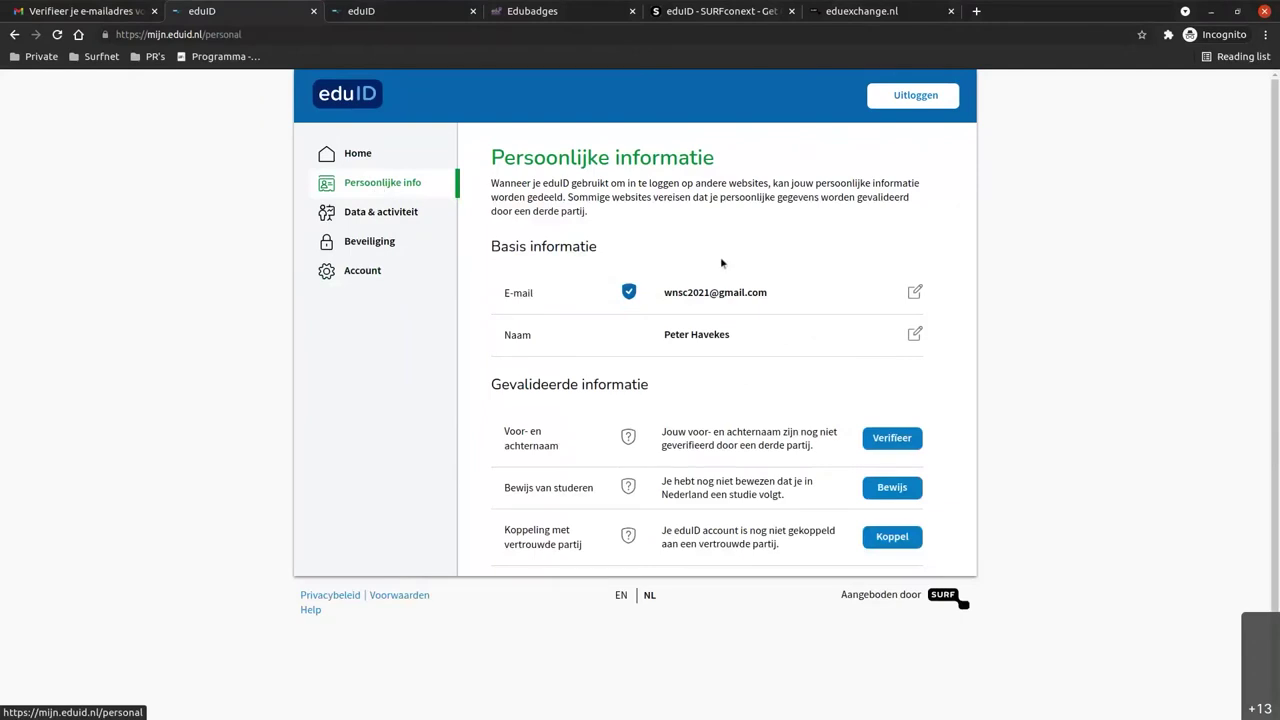
pyautogui.click(400, 212)
pyautogui.click(390, 241)
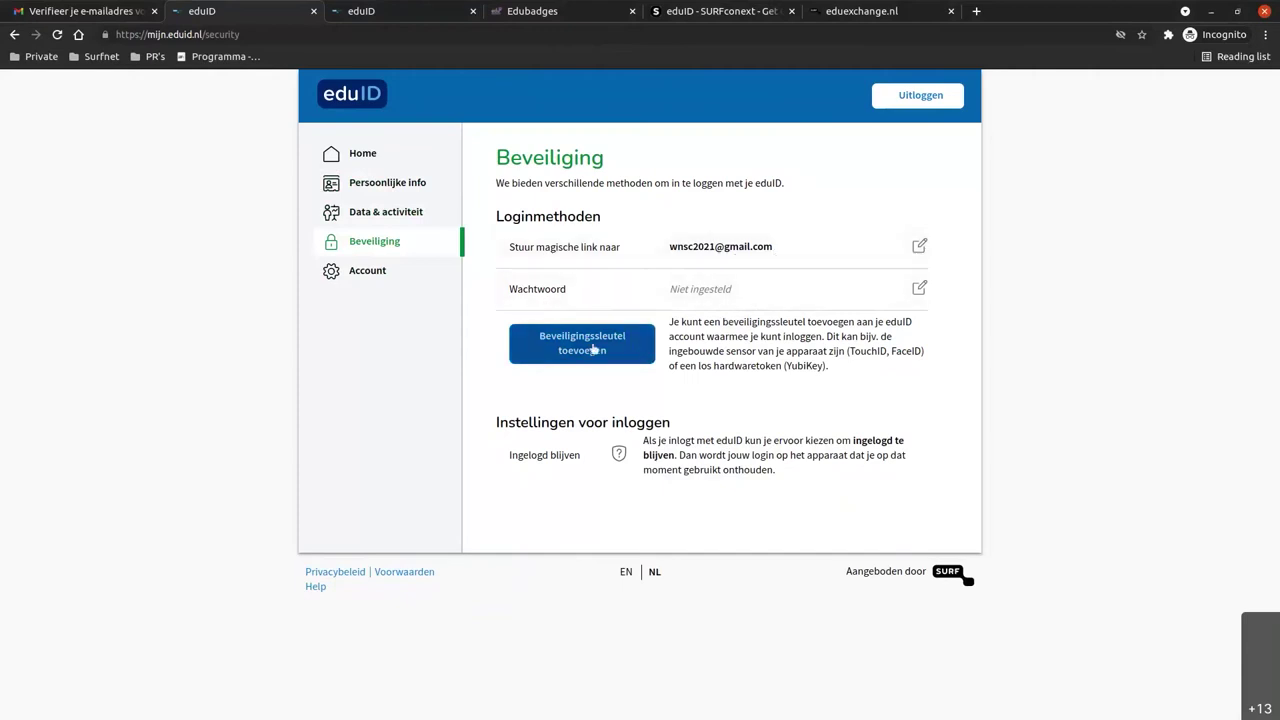
# Enter a matching new password in both fields and save it with Wachtwoord instellen.
pyautogui.click(912, 285)
pyautogui.click(665, 286)
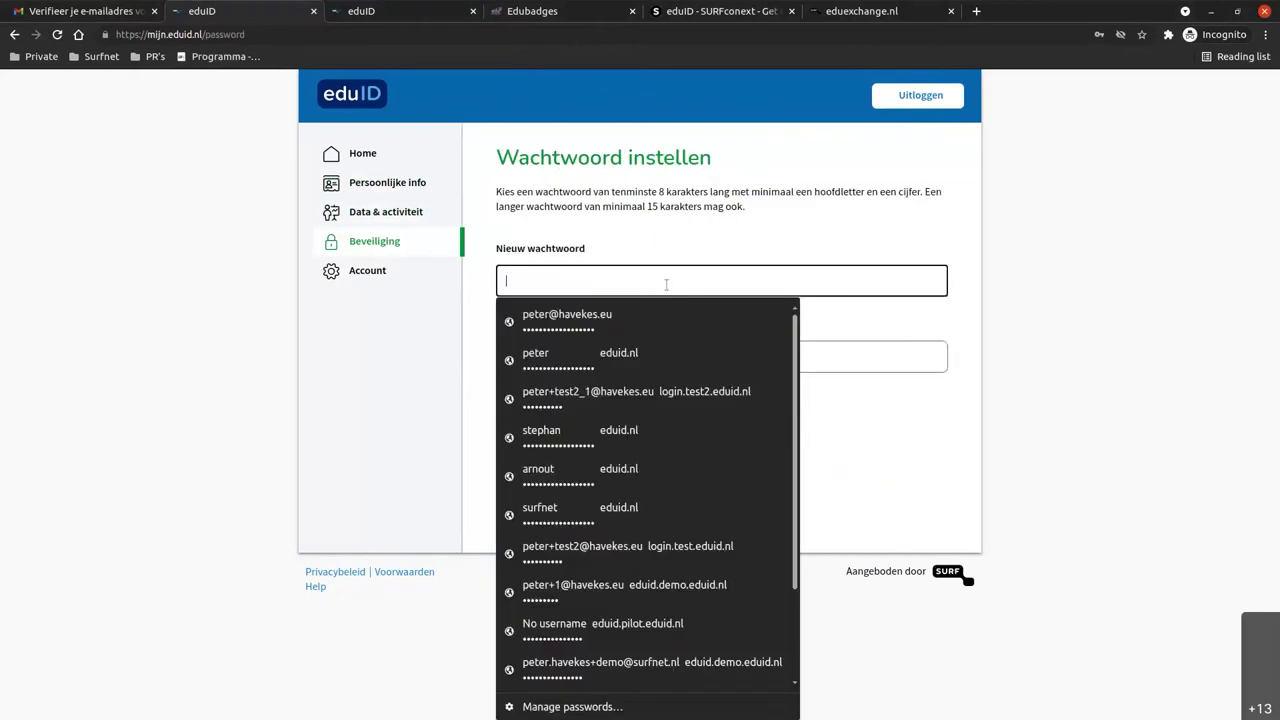
pyautogui.write('•••••••')
pyautogui.press('Tab')
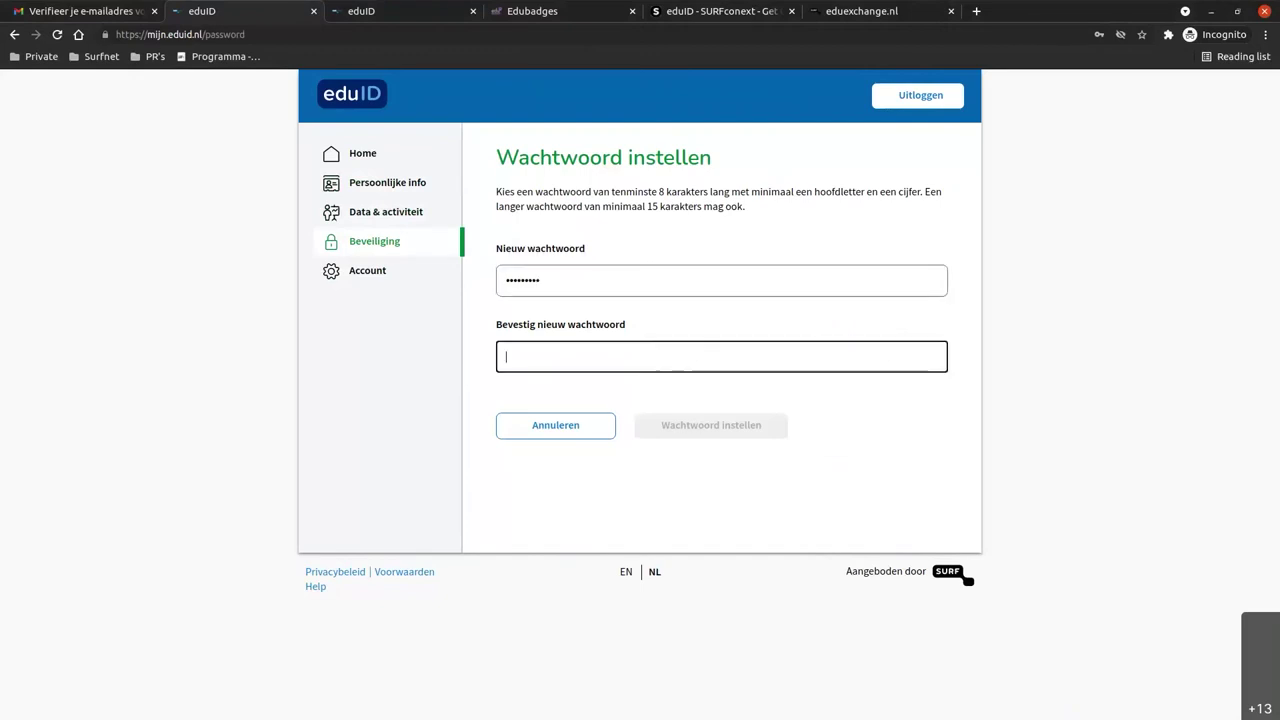
pyautogui.write('••••••••')
pyautogui.doubleClick(521, 357)
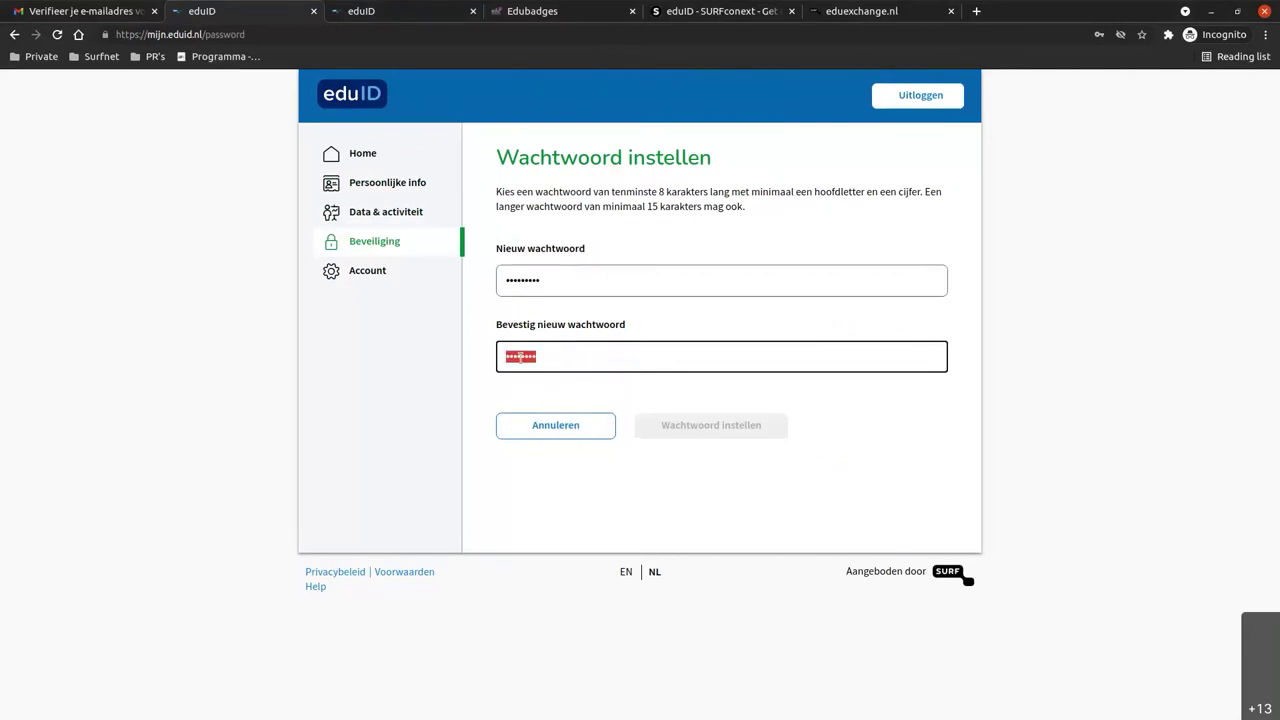
pyautogui.write('••••••••••')
pyautogui.hotkey('shift', 'Tab')
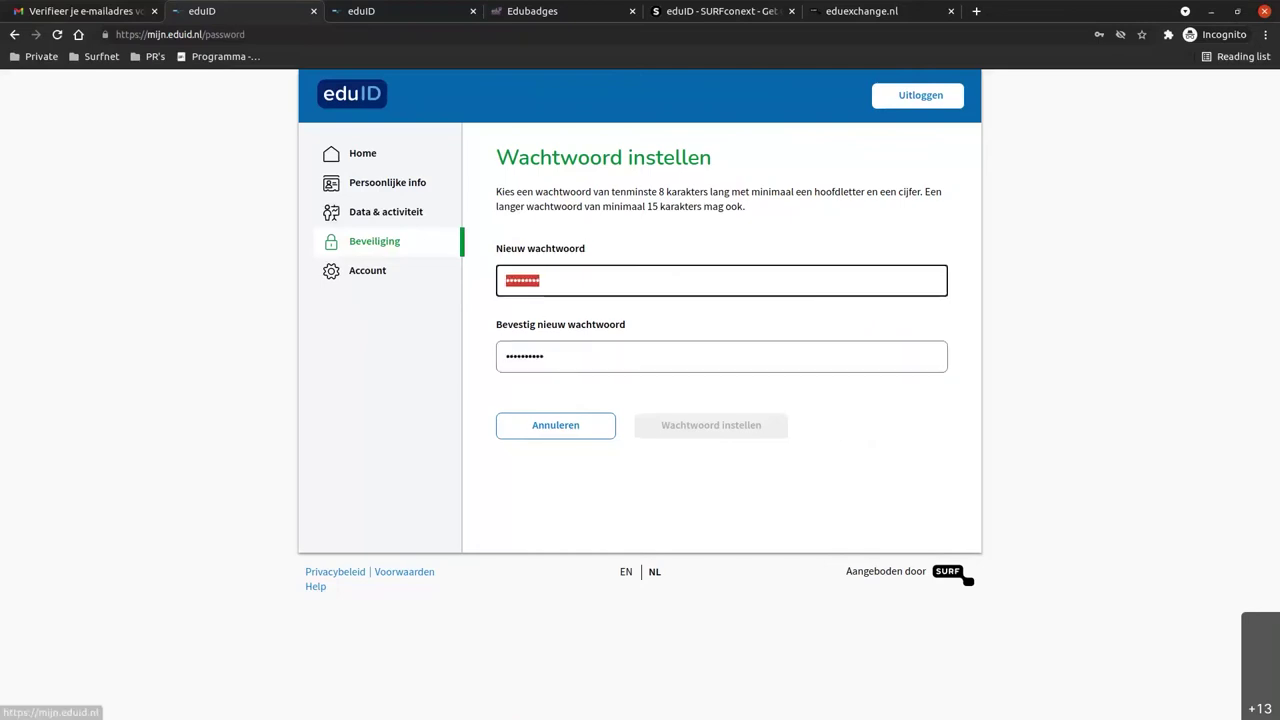
pyautogui.write('••••••••••')
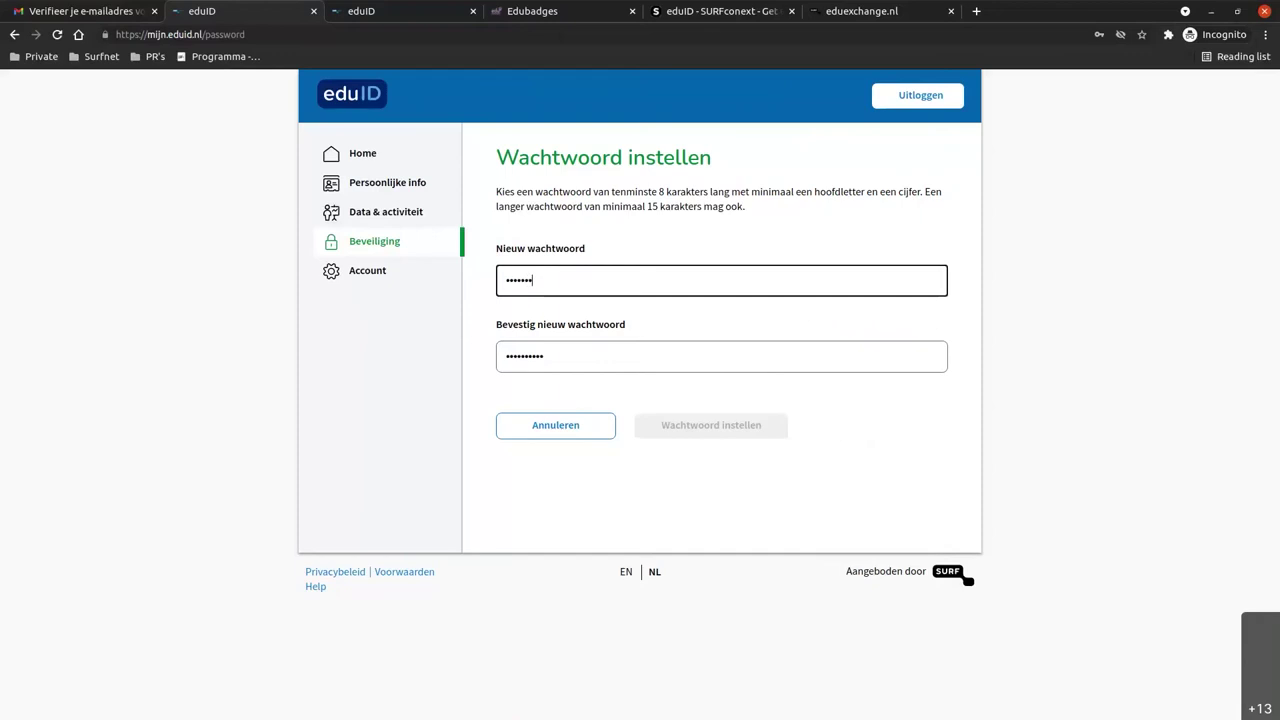
pyautogui.click(698, 422)
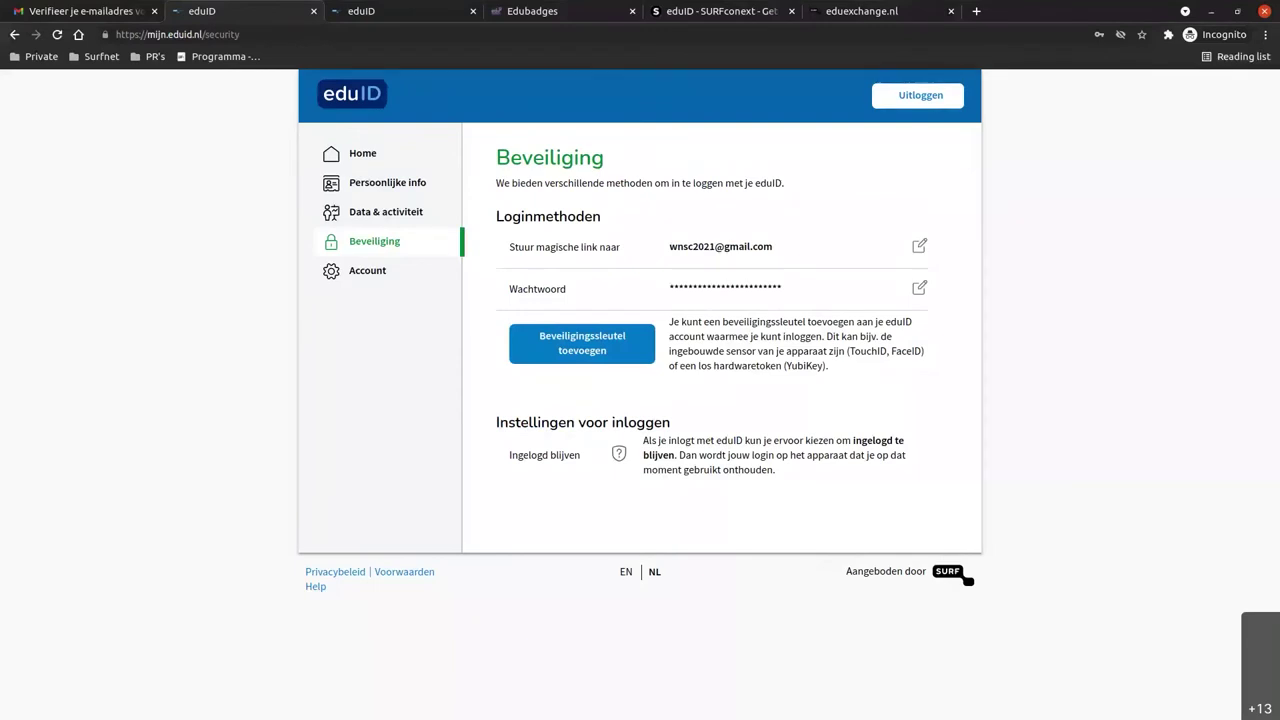
# Add a security key named 'Y yubikey' and start its browser registration.
pyautogui.click(583, 342)
pyautogui.click(546, 316)
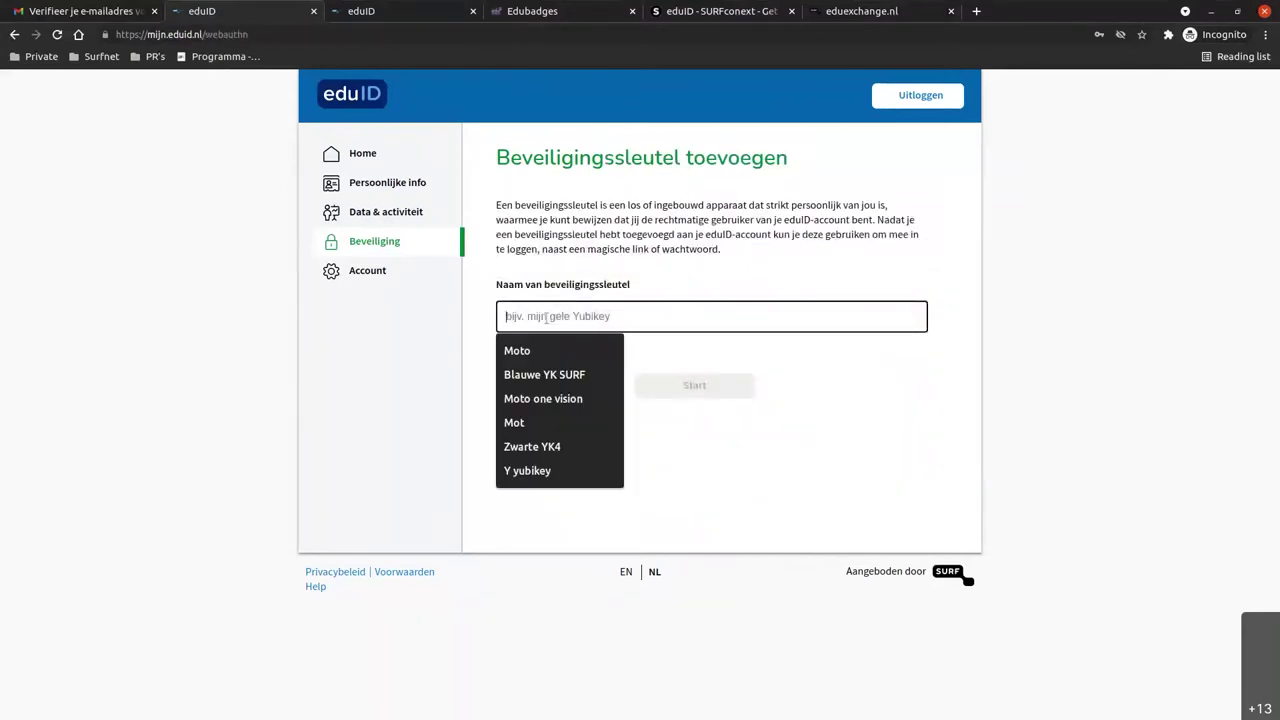
pyautogui.click(550, 470)
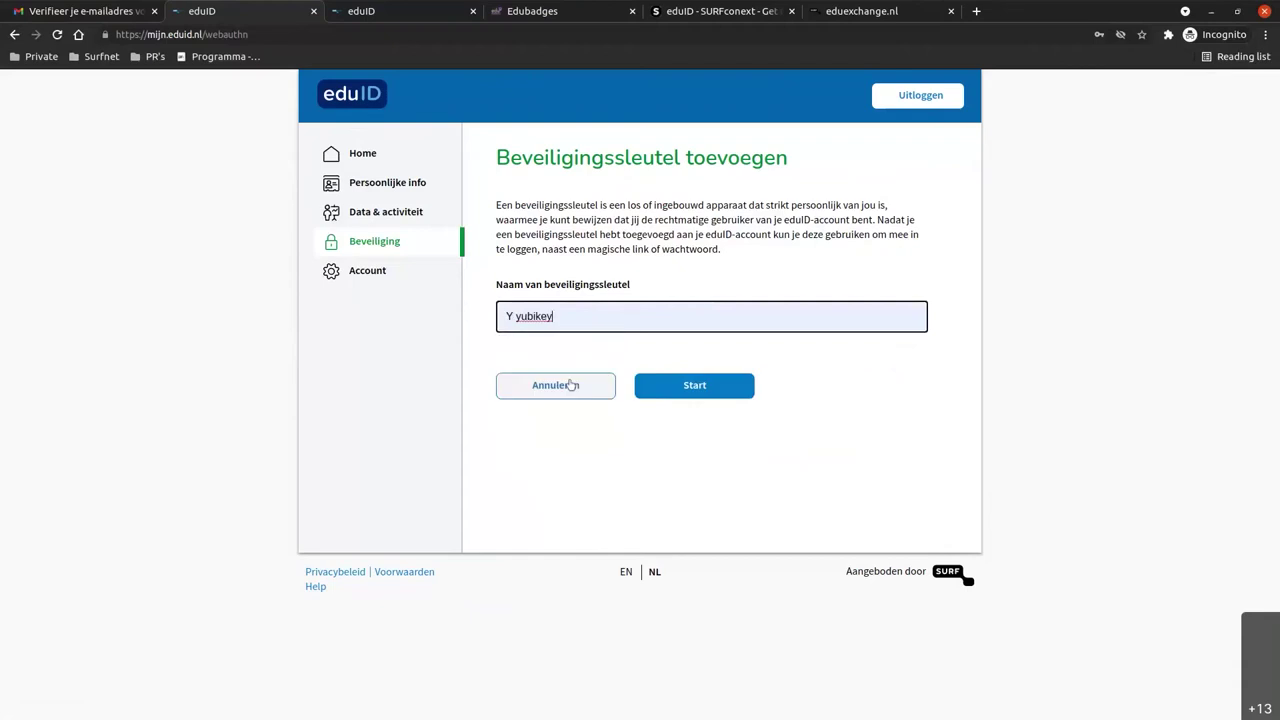
pyautogui.click(708, 385)
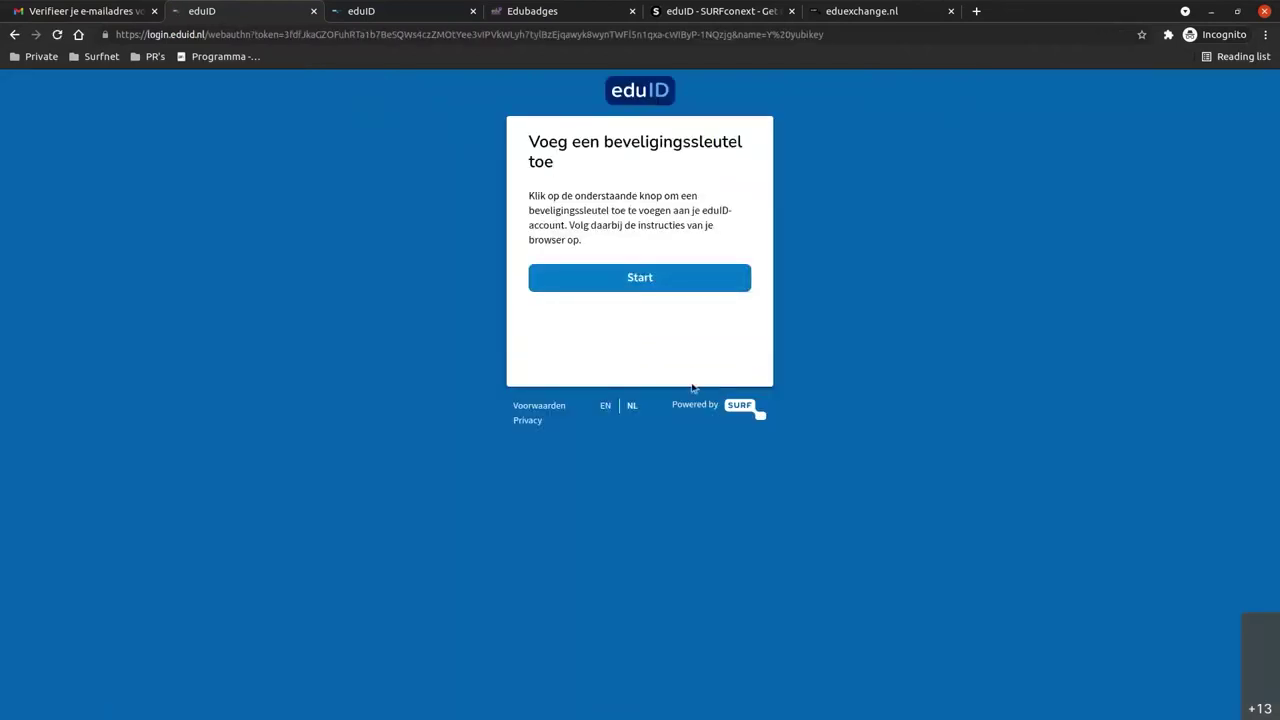
pyautogui.click(625, 281)
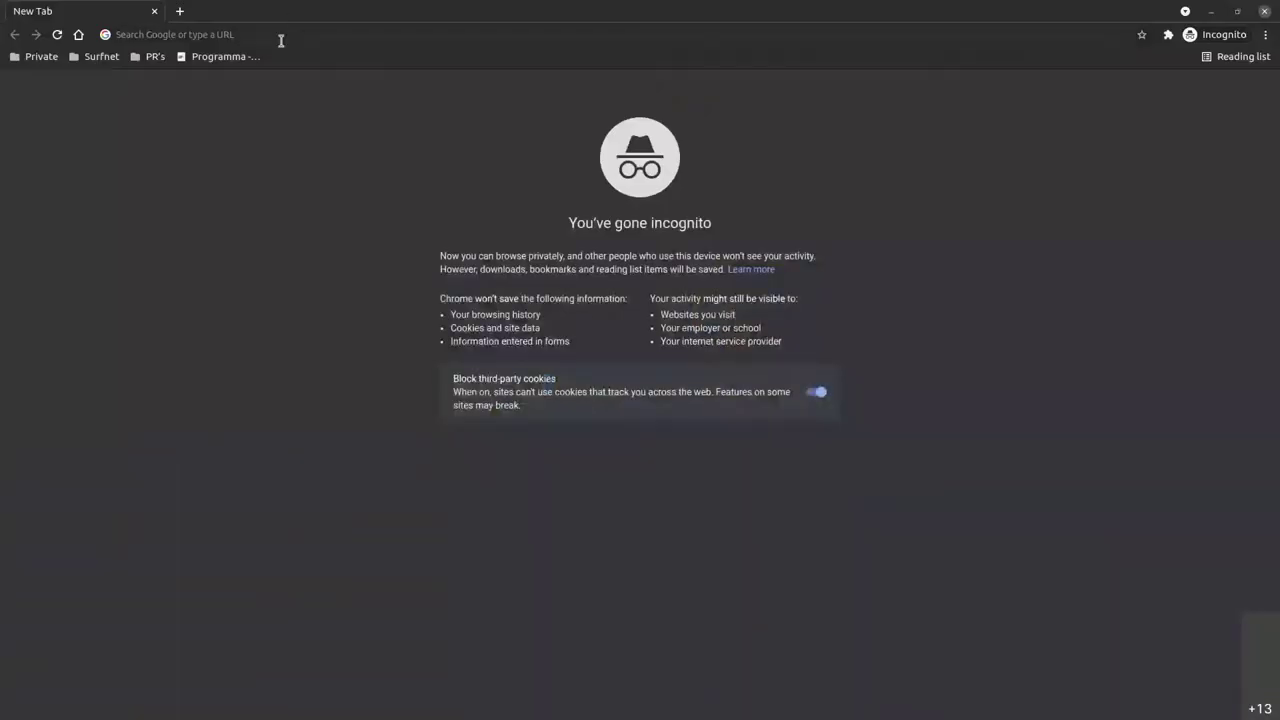
# Load eduid.nl and go to the Mijn eduID login page.
pyautogui.click(281, 38)
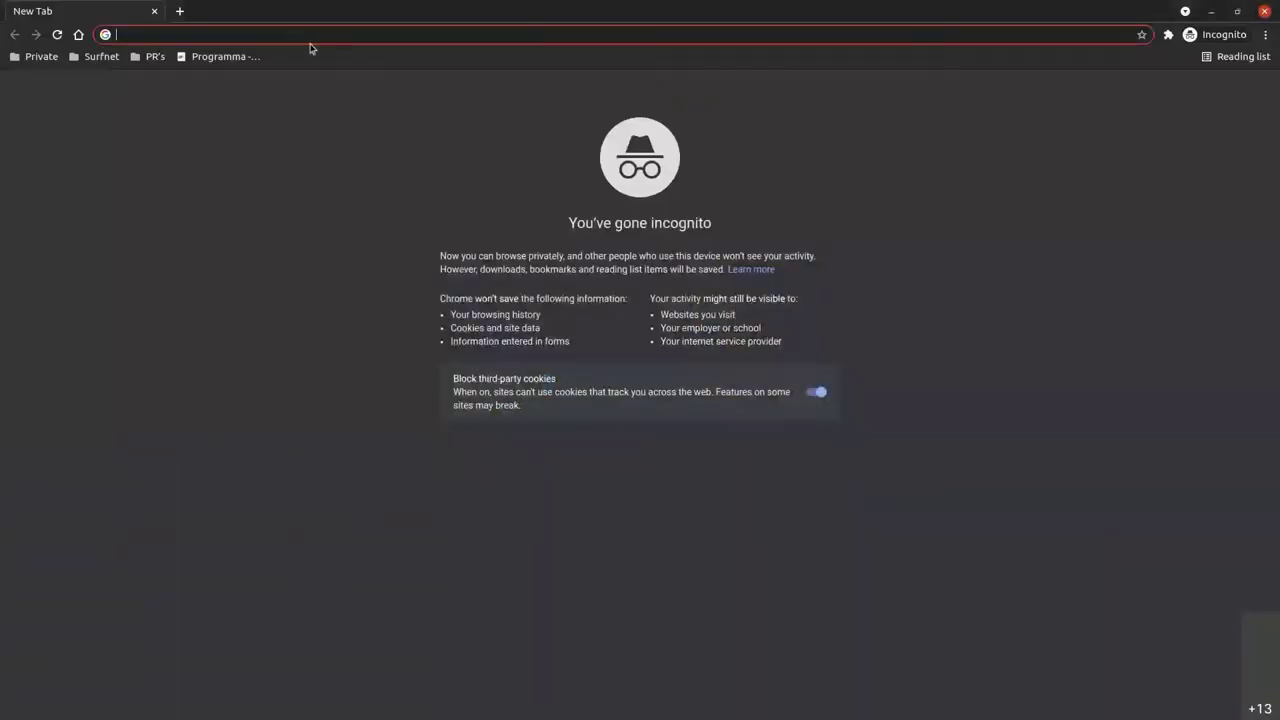
pyautogui.write('eduid.nl')
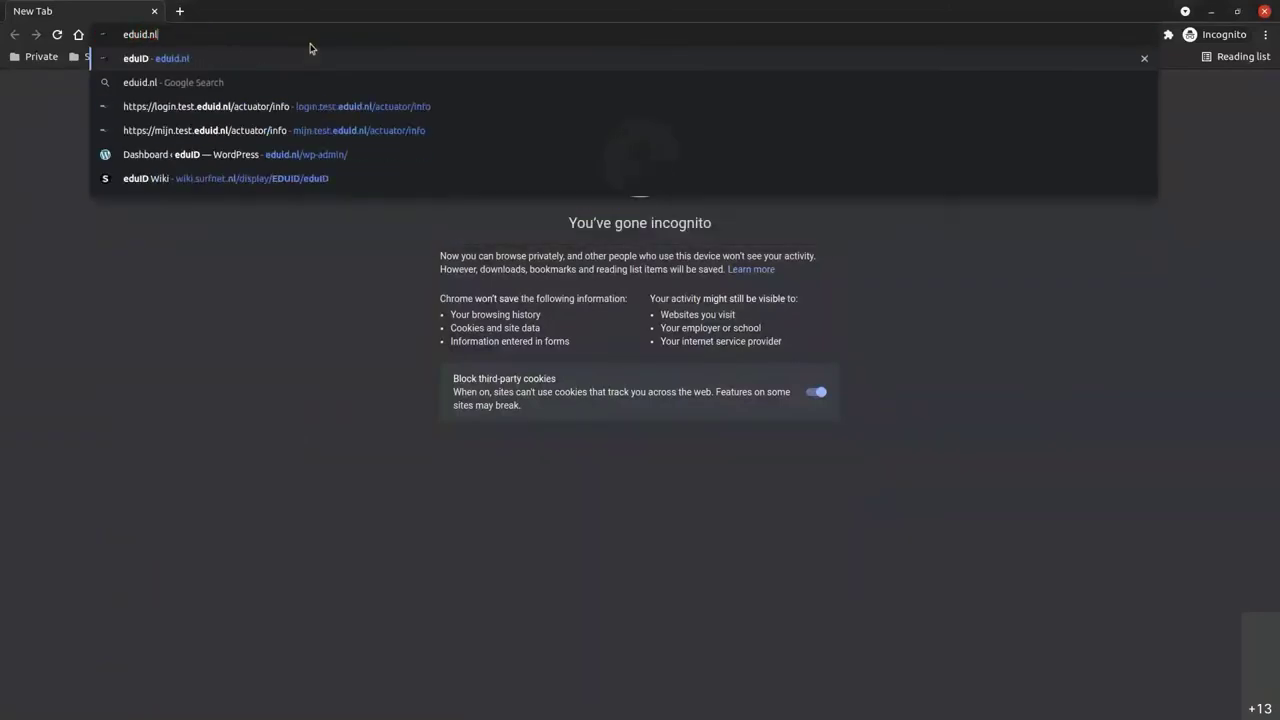
pyautogui.press('Return')
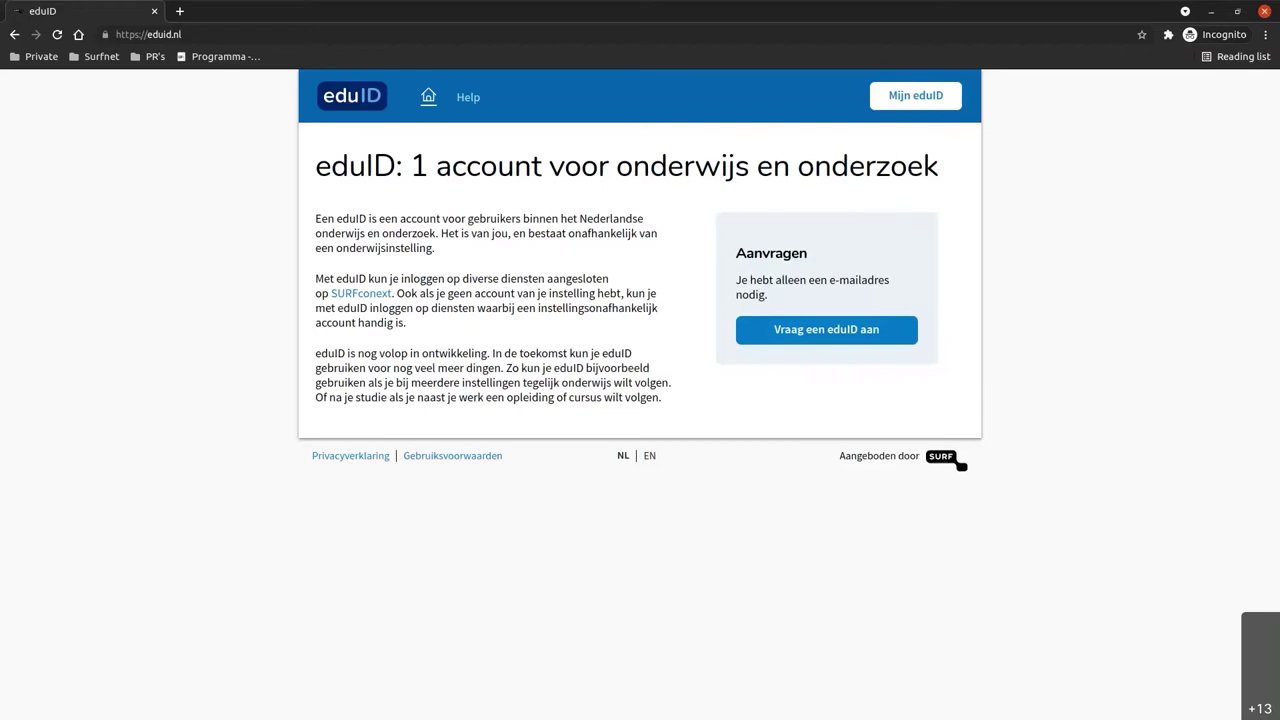
pyautogui.click(918, 95)
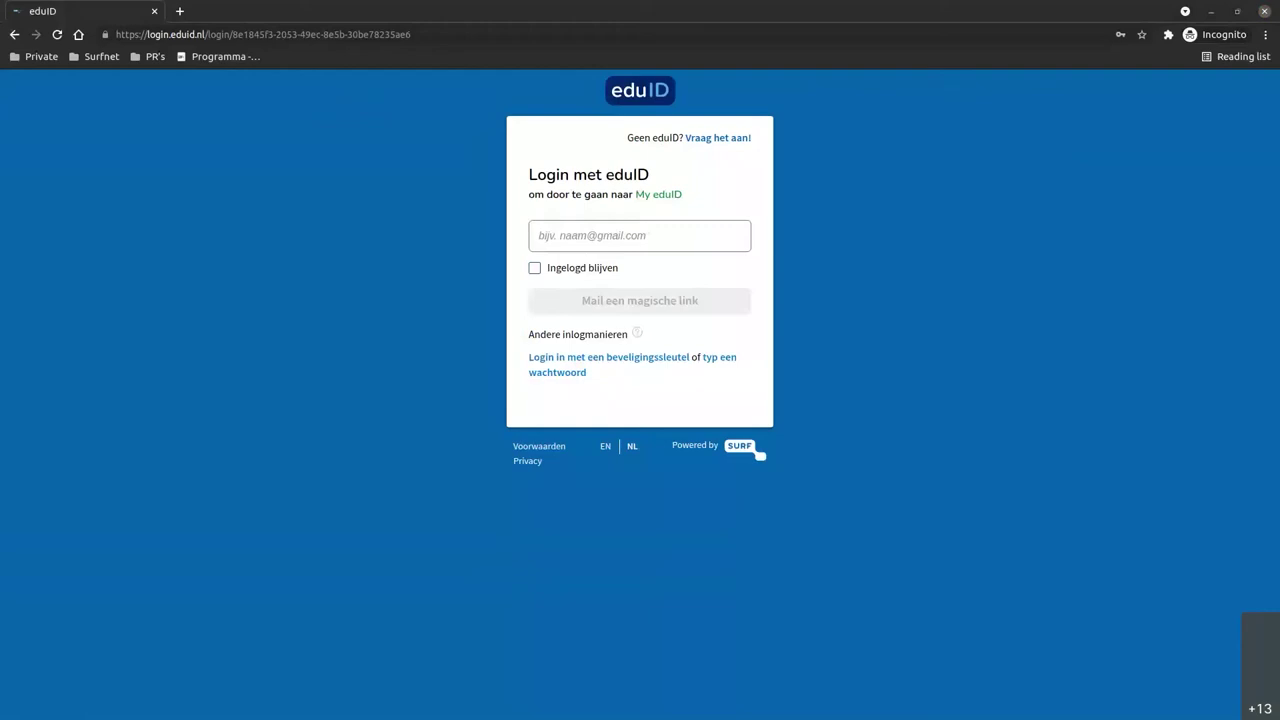
# Paste the account e-mail and log in using the security-key option.
pyautogui.click(590, 236)
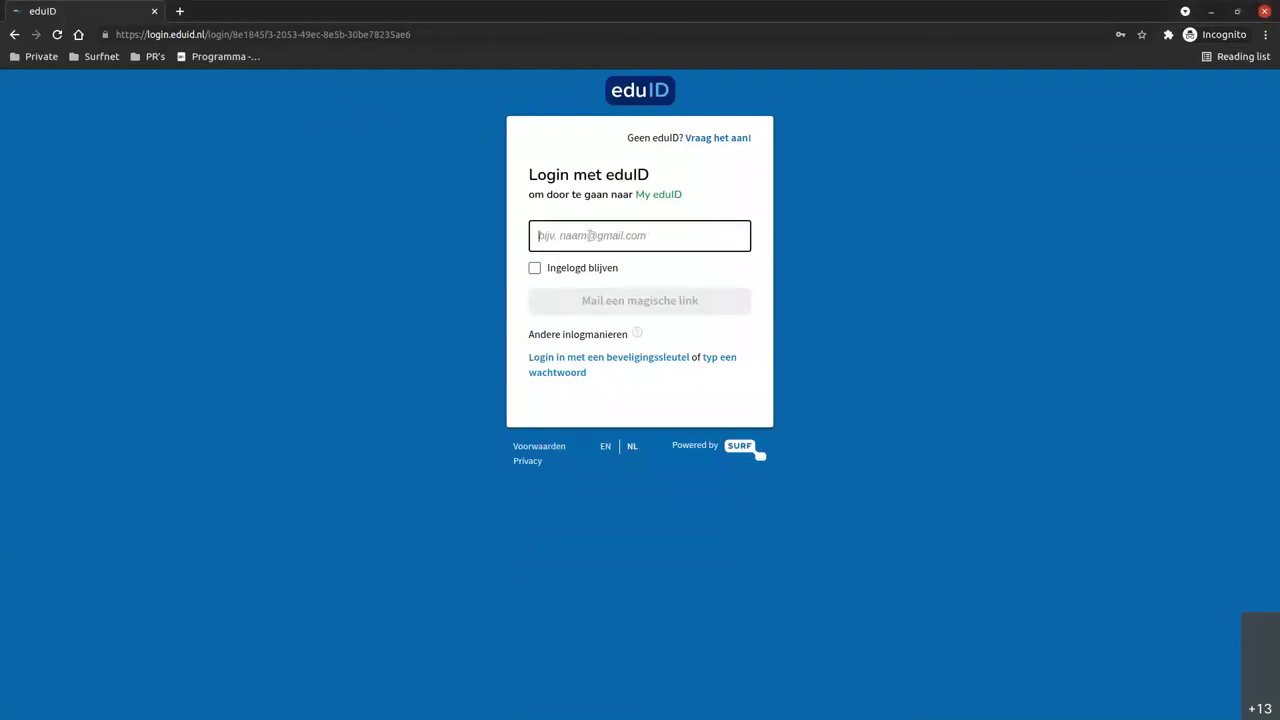
pyautogui.hotkey('ctrl', 'v')
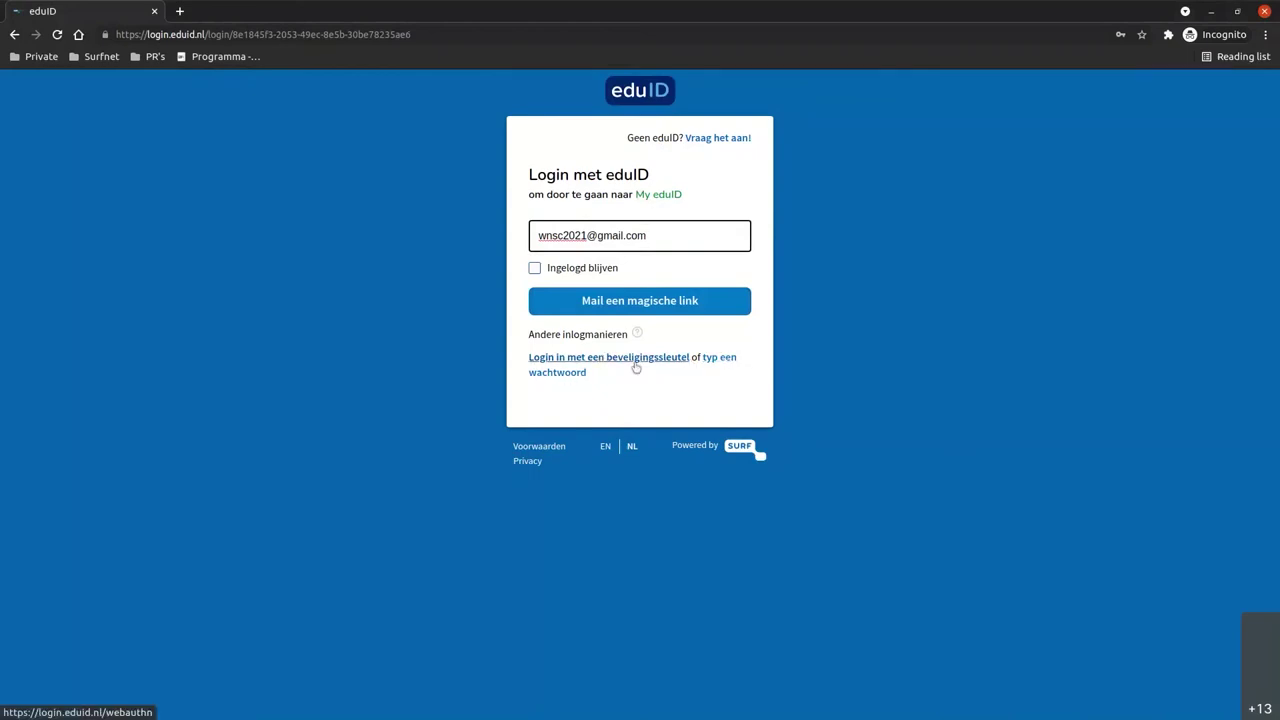
pyautogui.click(738, 358)
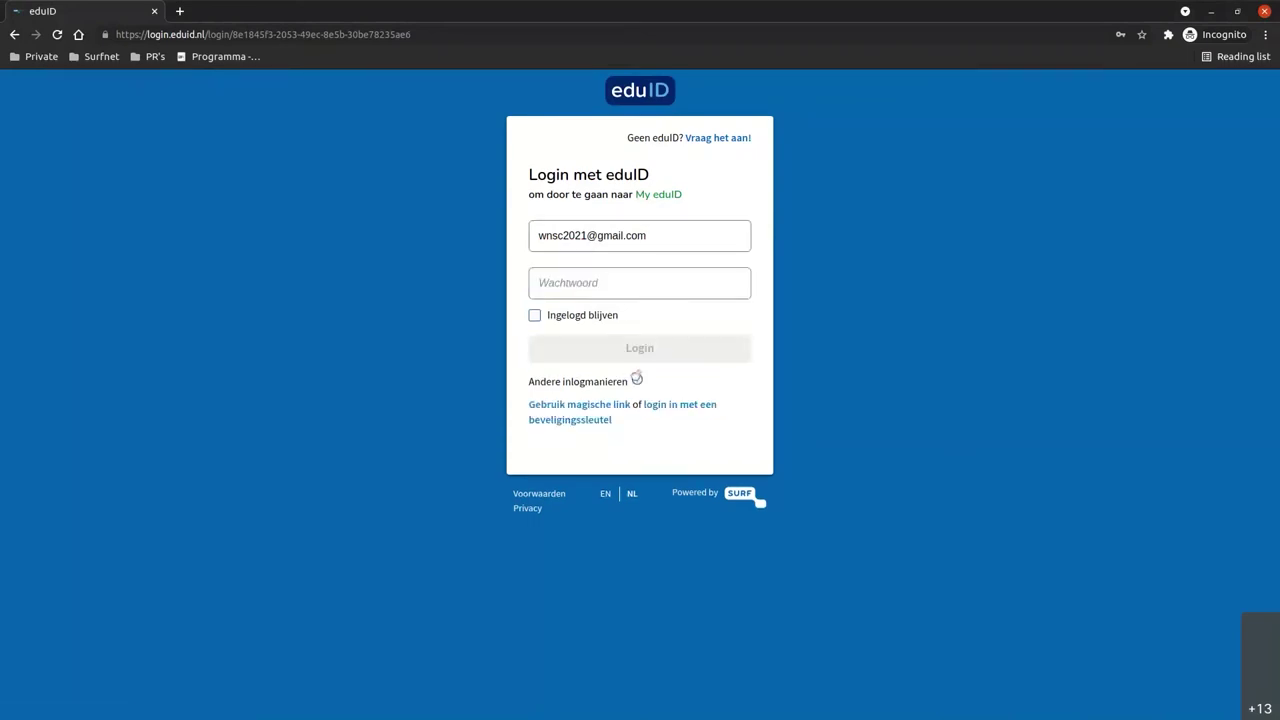
pyautogui.click(543, 423)
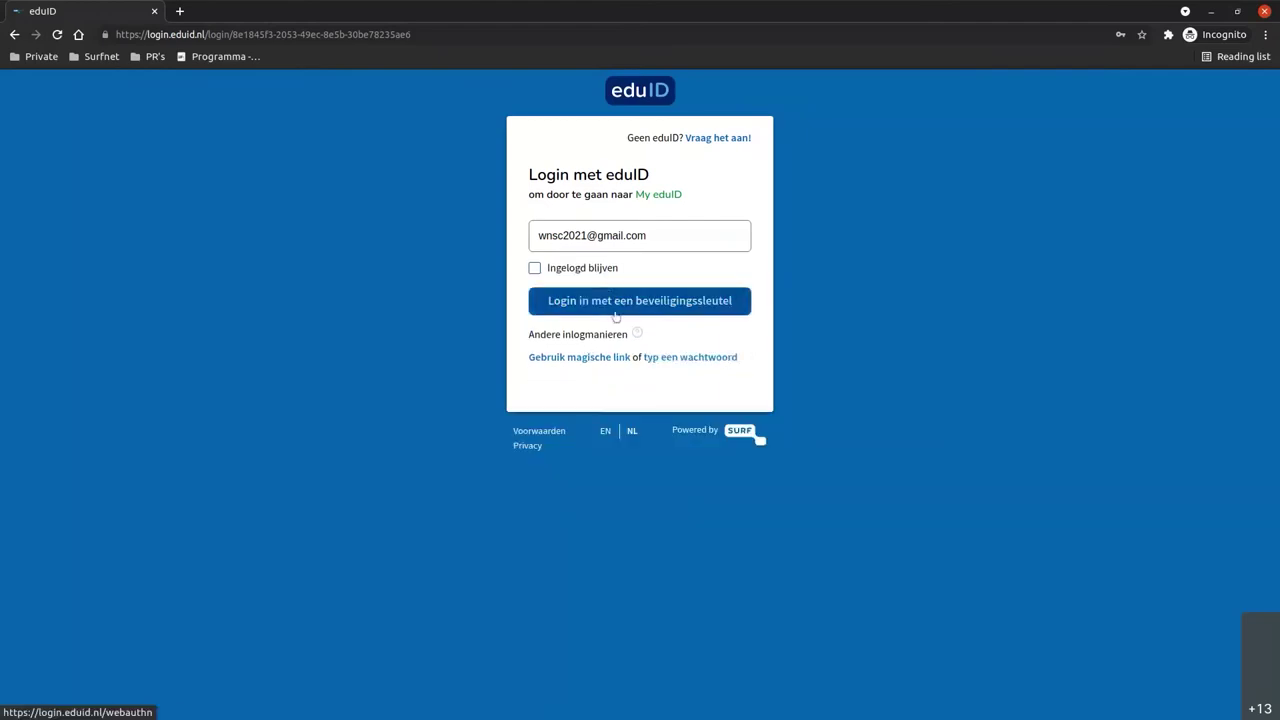
pyautogui.click(616, 310)
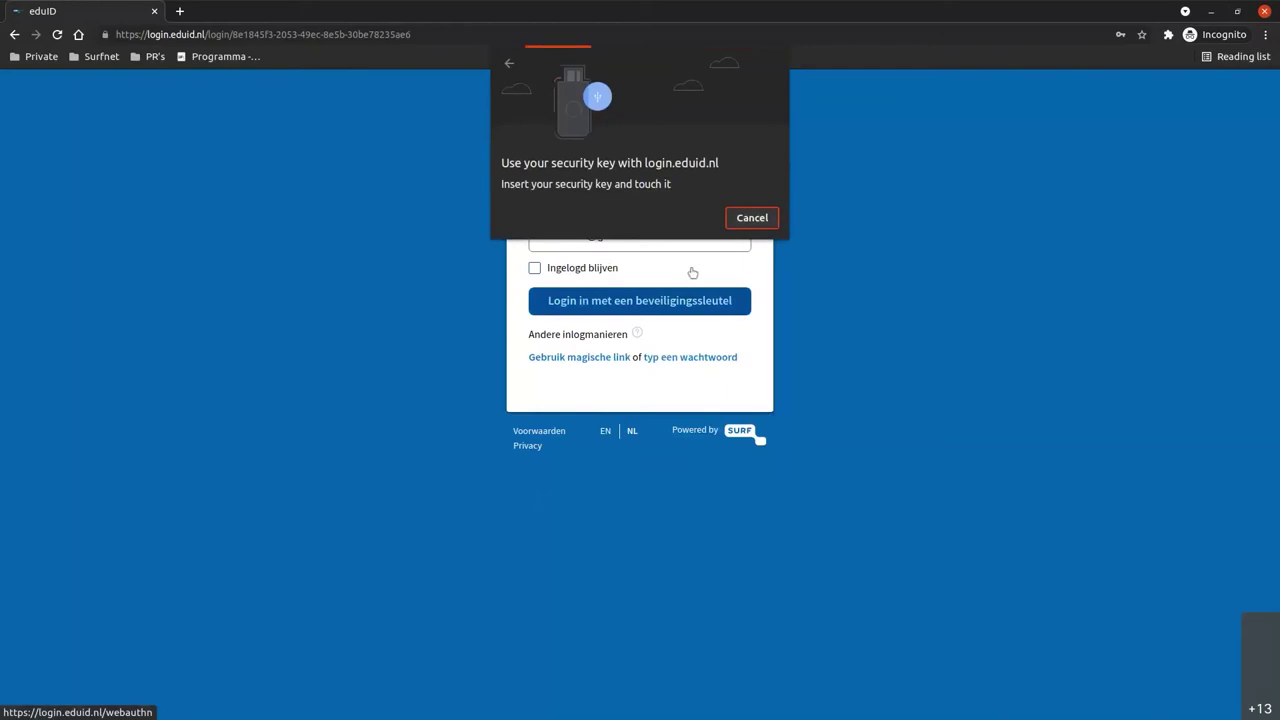
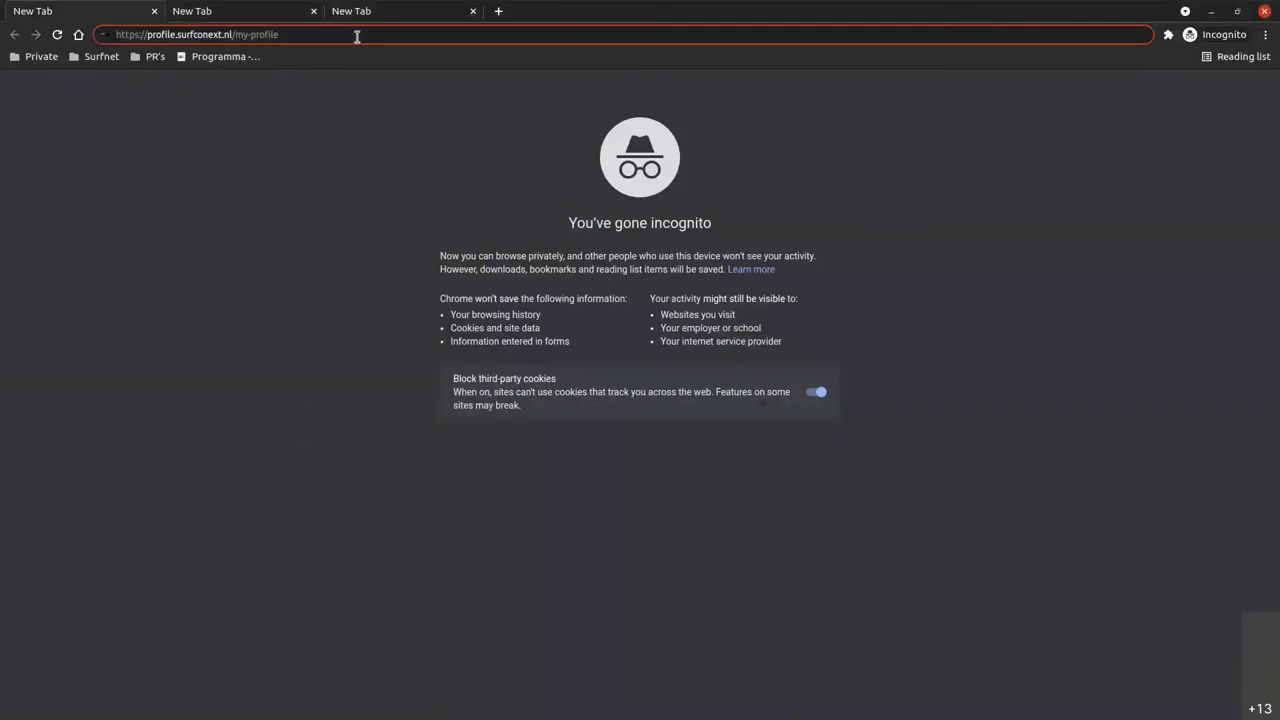
# Load the SURFconext profile page, zoom in, and search for and choose eduID as the institution.
pyautogui.press('Return')
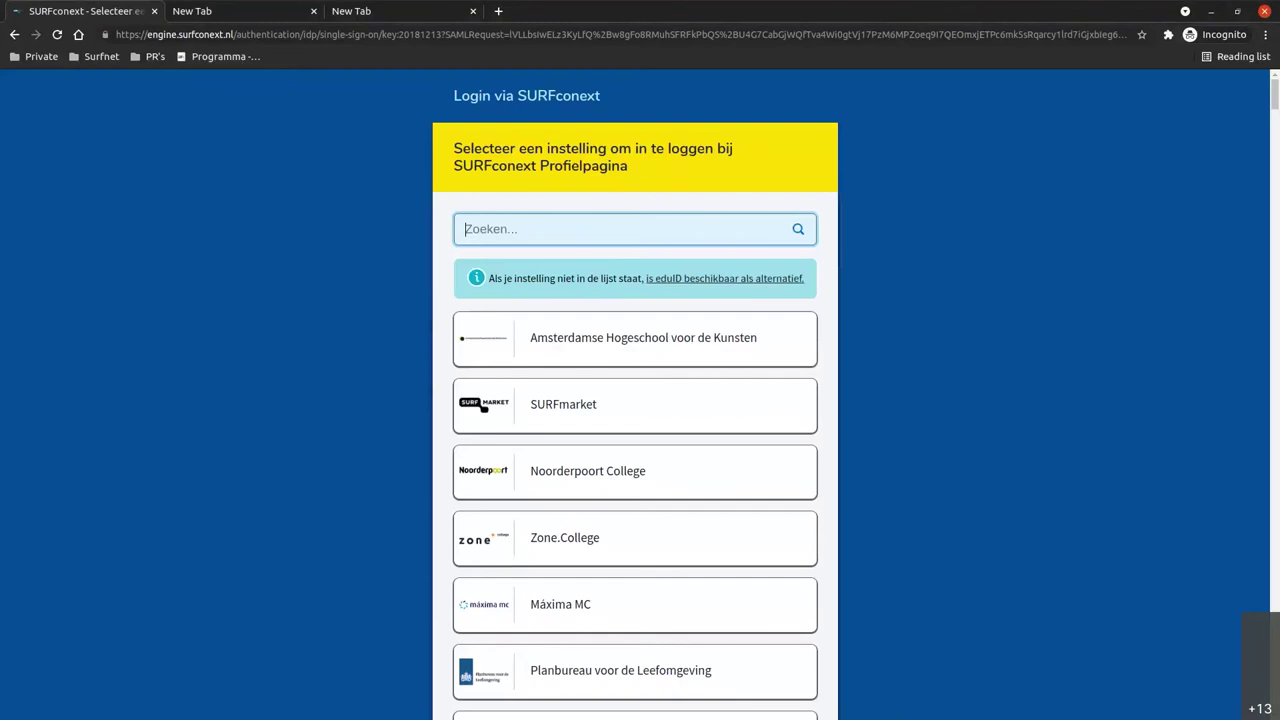
pyautogui.hotkey('ctrl', '+')
pyautogui.hotkey('ctrl', '+')
pyautogui.hotkey('ctrl', '+')
pyautogui.hotkey('ctrl', '+')
pyautogui.hotkey('ctrl', '+')
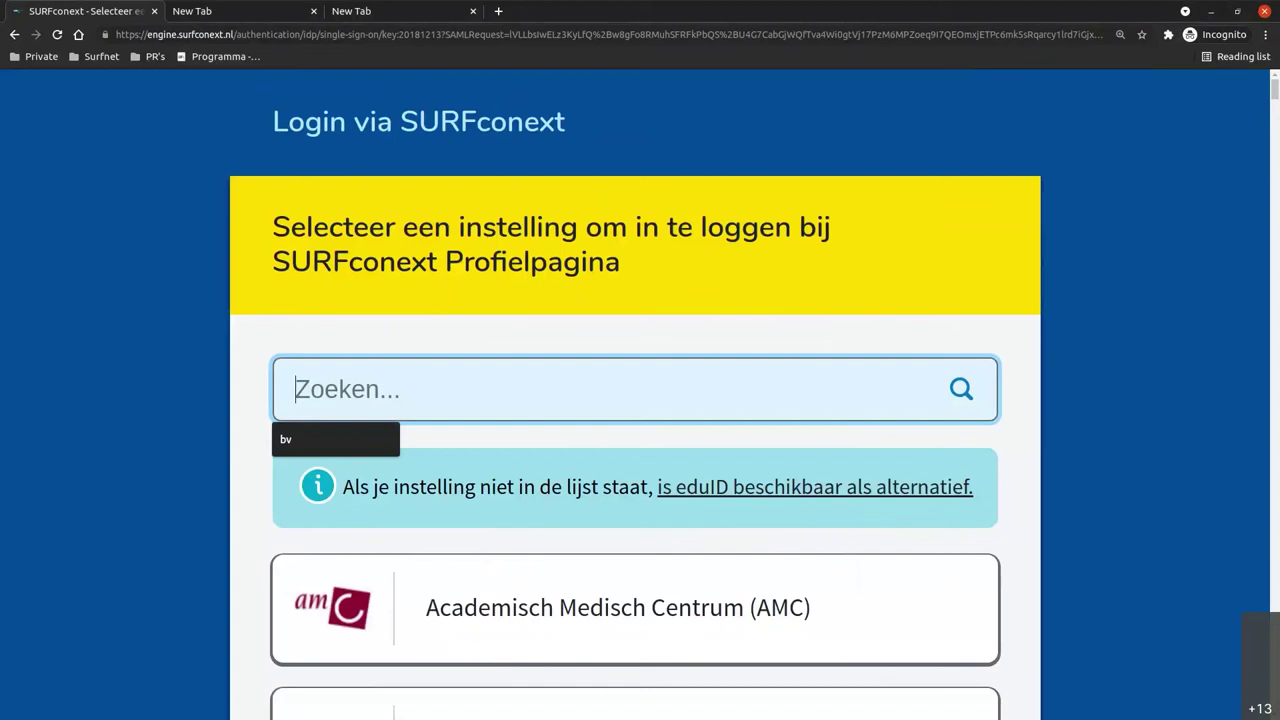
pyautogui.write('ed')
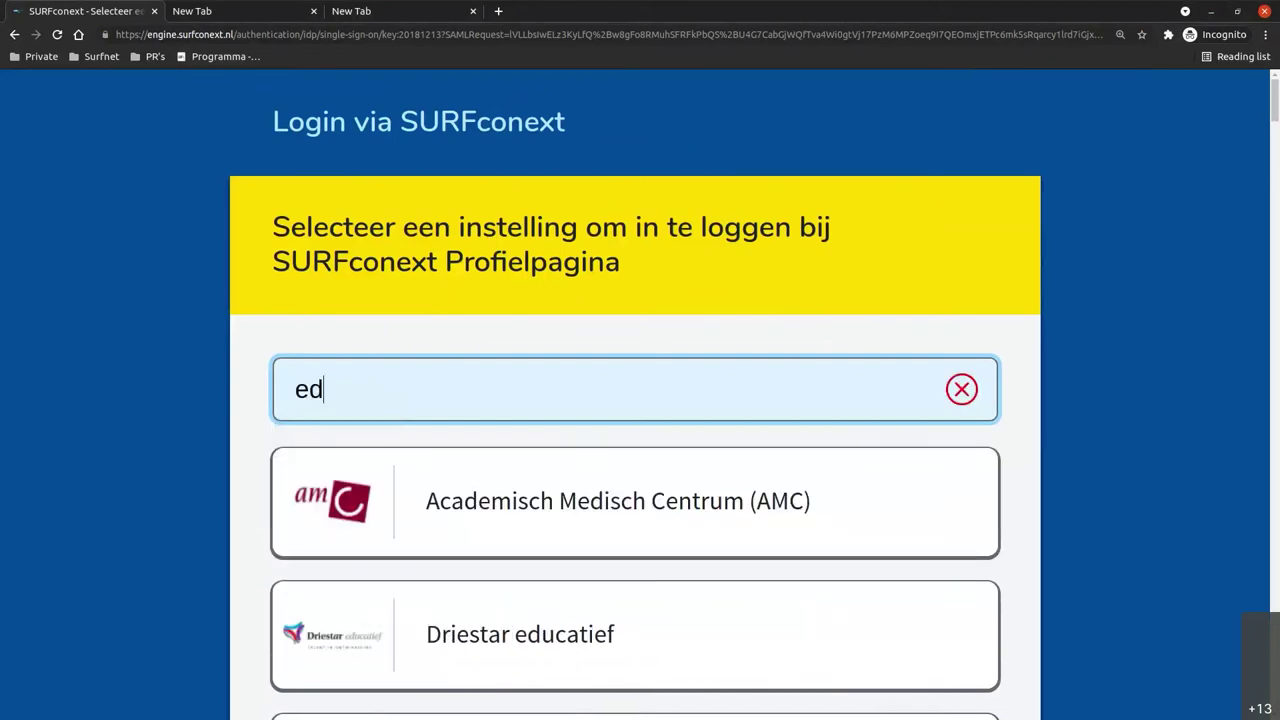
pyautogui.write('uid')
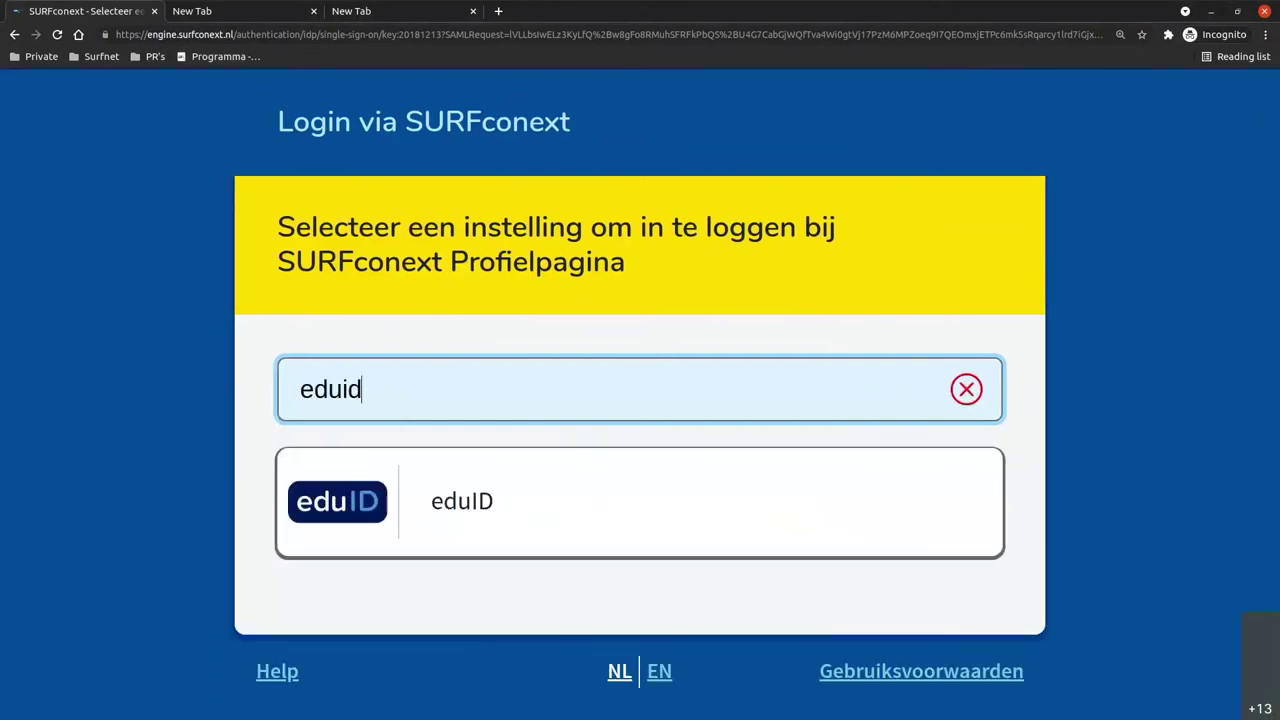
pyautogui.press('Return')
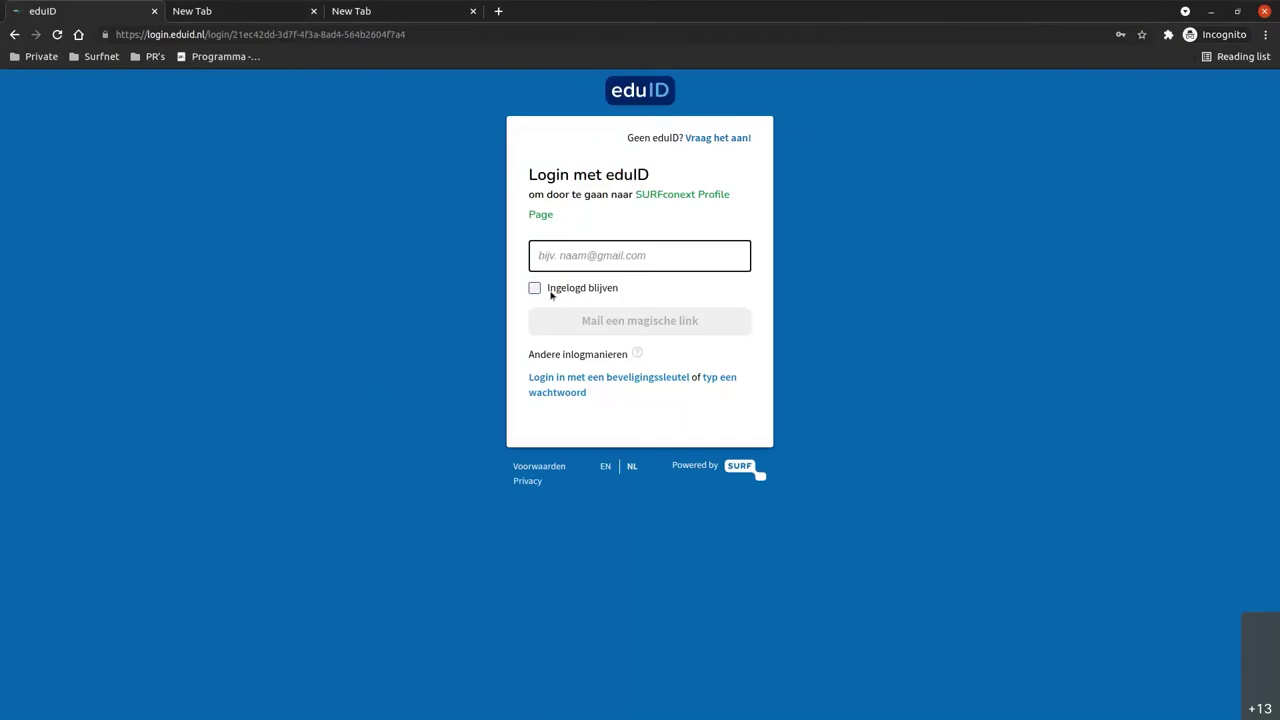
# Log in to eduID with the saved e-mail address and the account password.
pyautogui.click(592, 255)
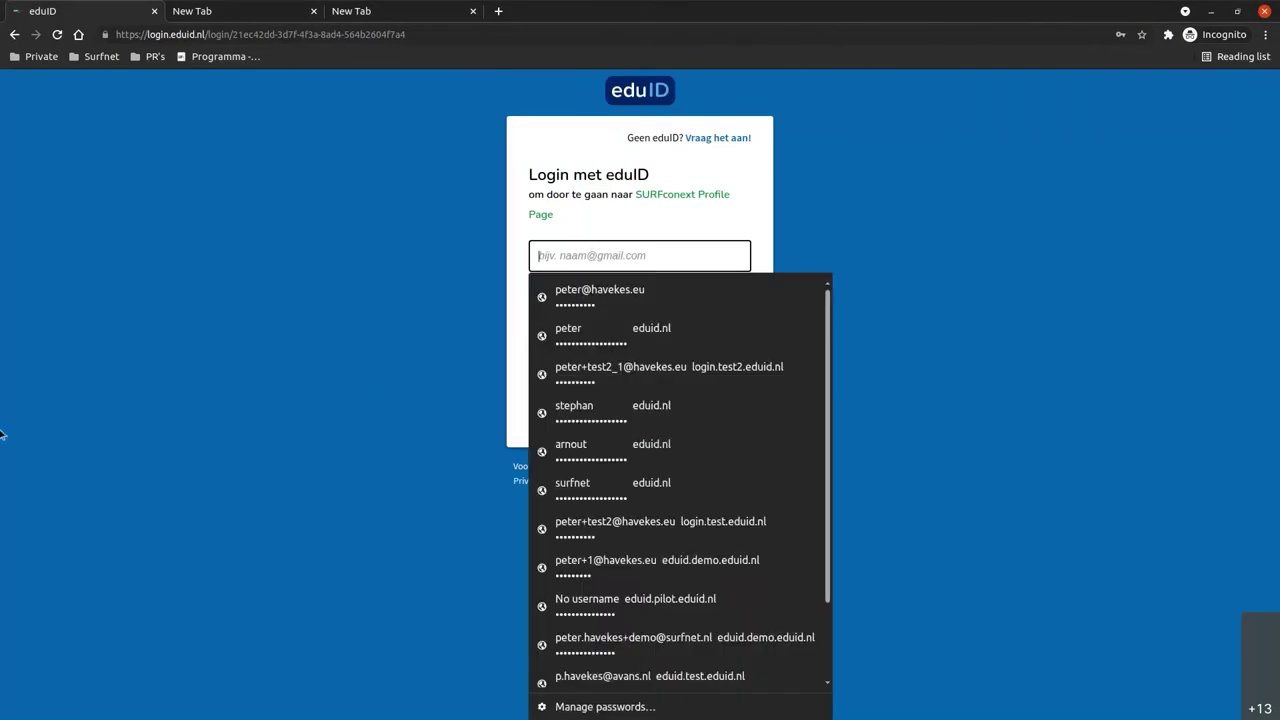
pyautogui.click(289, 331)
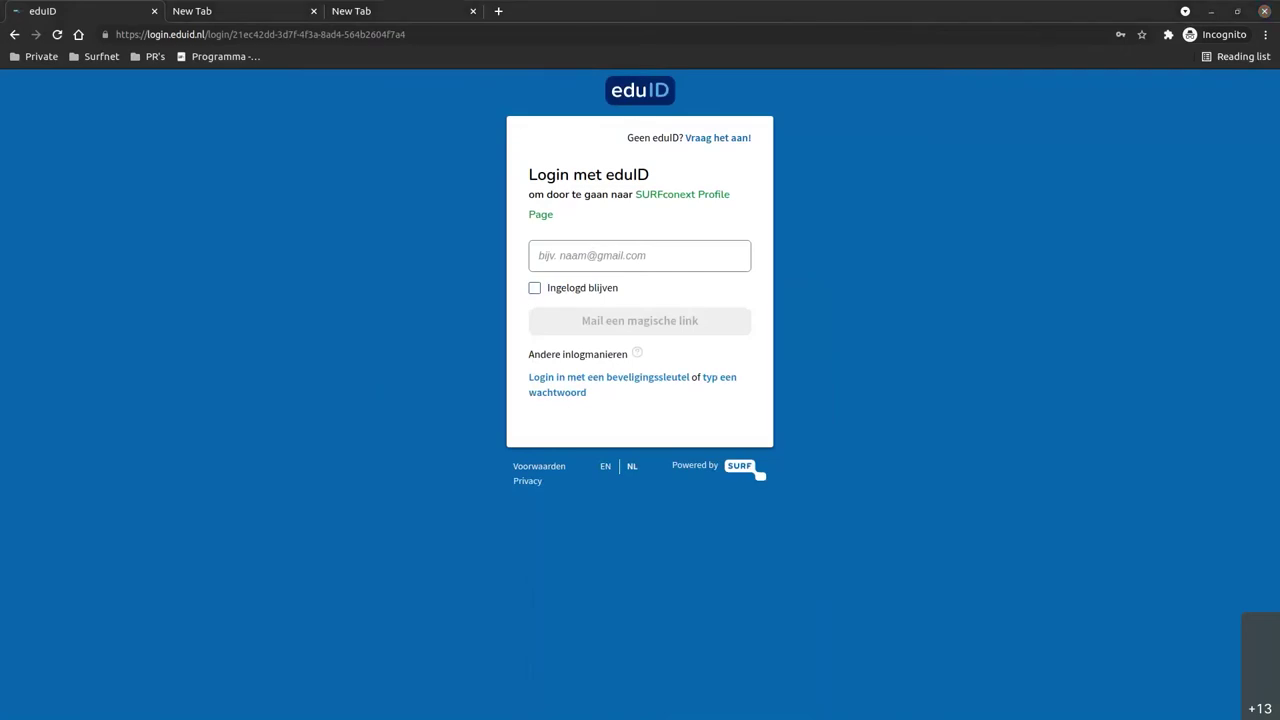
pyautogui.click(605, 255)
pyautogui.hotkey('ctrl', 'v')
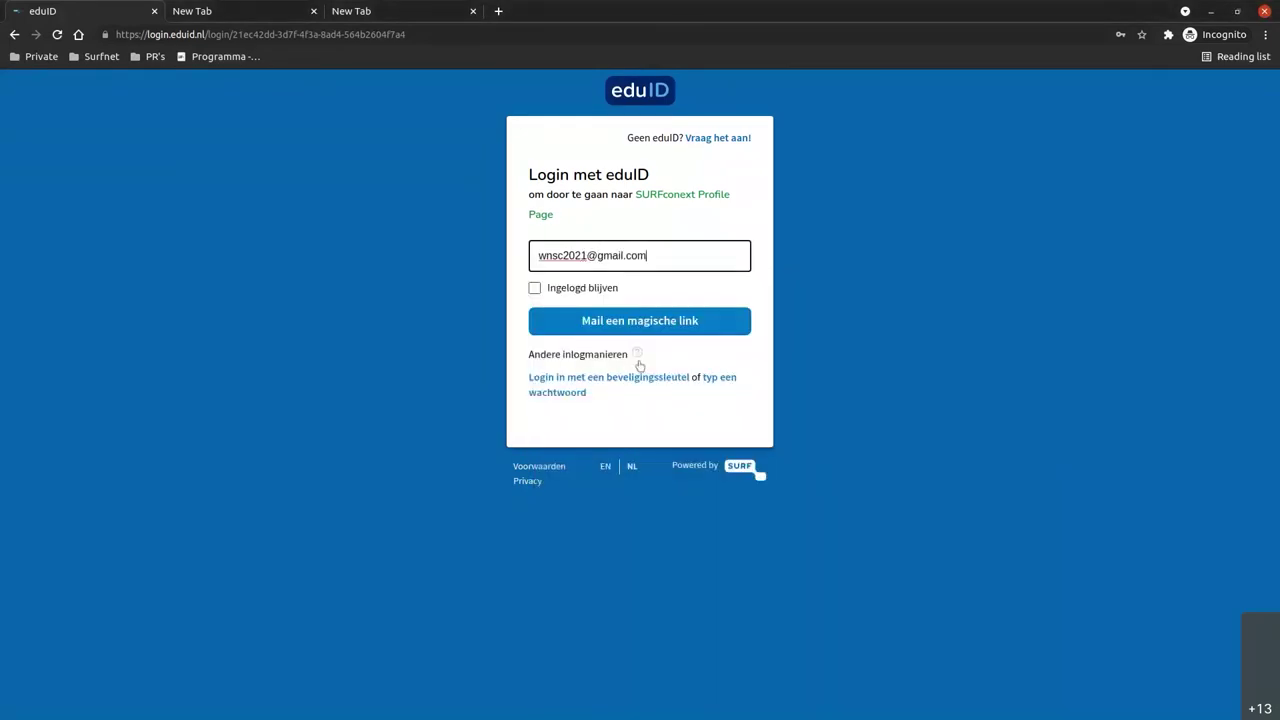
pyautogui.click(728, 382)
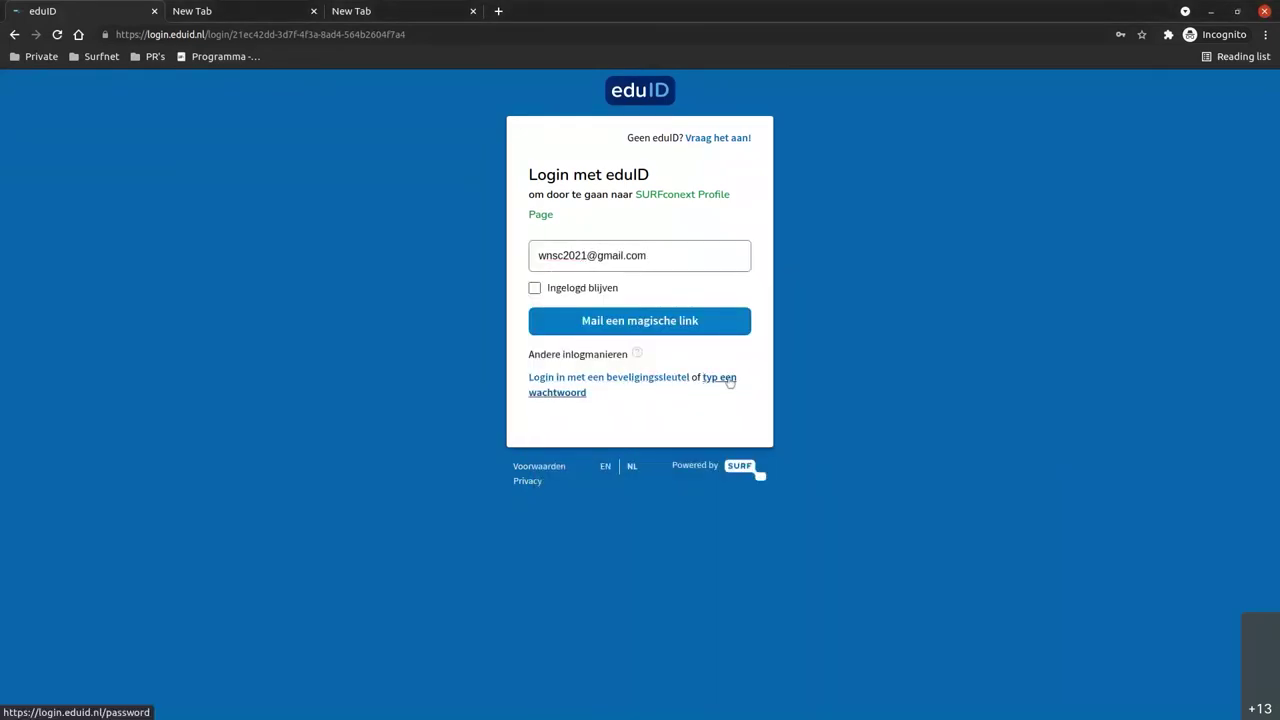
pyautogui.click(660, 301)
pyautogui.write('••••••')
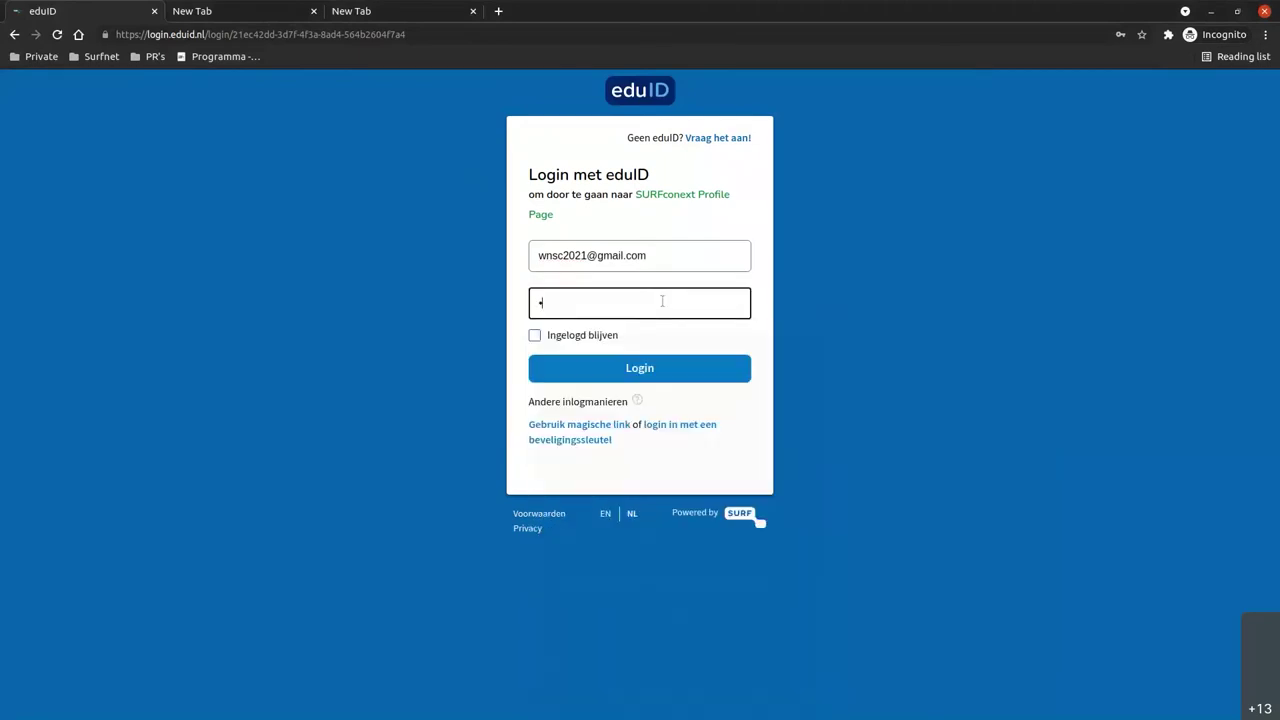
pyautogui.write('••')
pyautogui.press('Return')
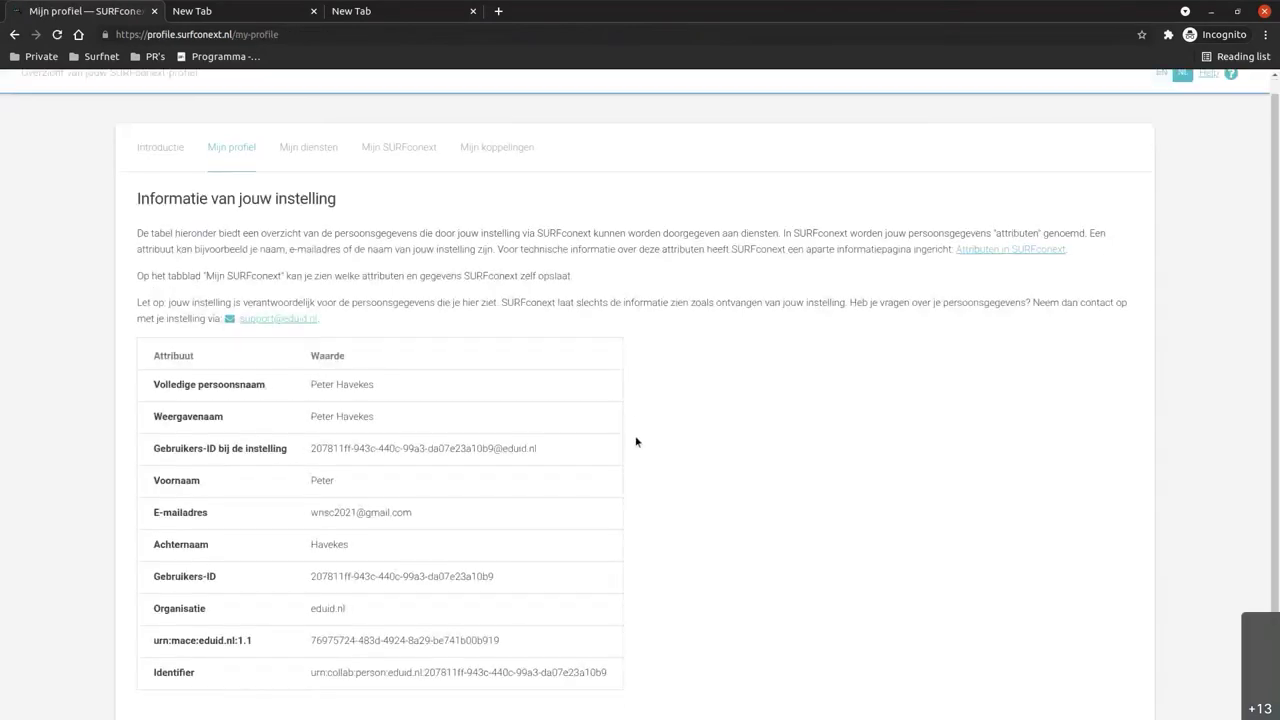
# Select the urn:mace:eduid.nl:1.1 pseudonym on the profile page, then load the debug page in the second tab.
pyautogui.scroll(-1, 634, 443)
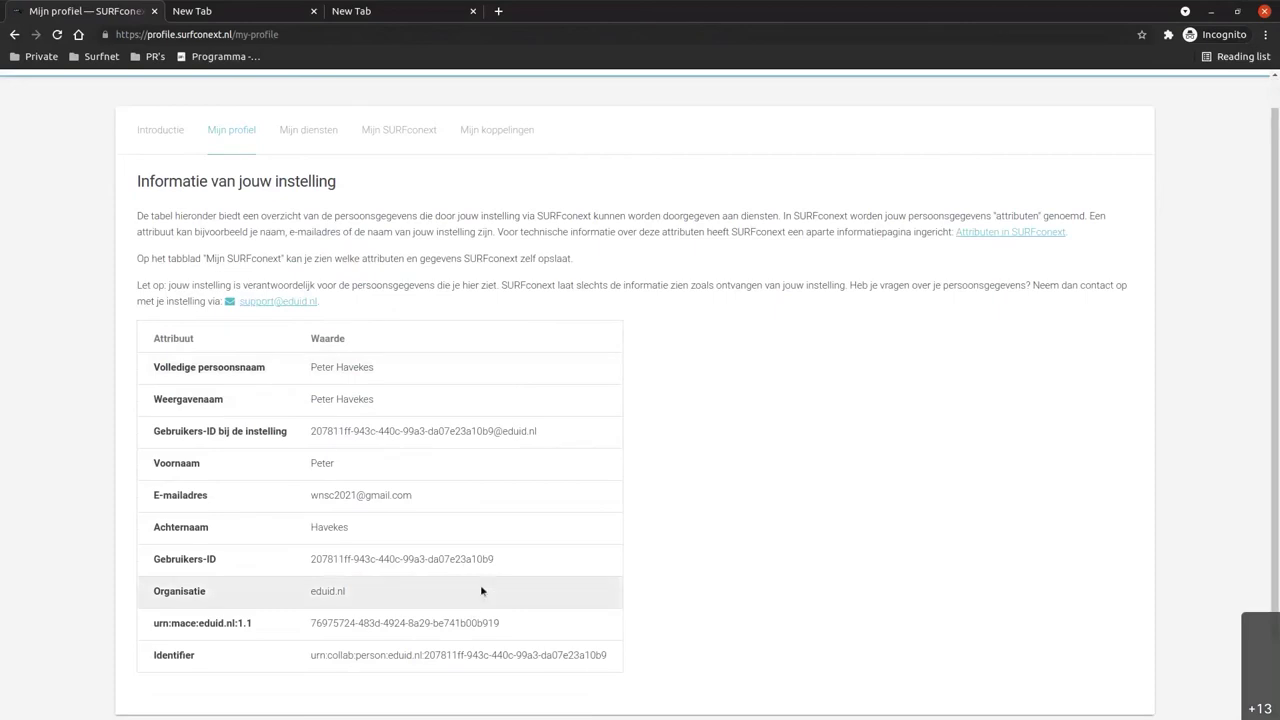
pyautogui.hotkey('ctrl', '+')
pyautogui.hotkey('ctrl', '+')
pyautogui.hotkey('ctrl', '+')
pyautogui.hotkey('ctrl', '+')
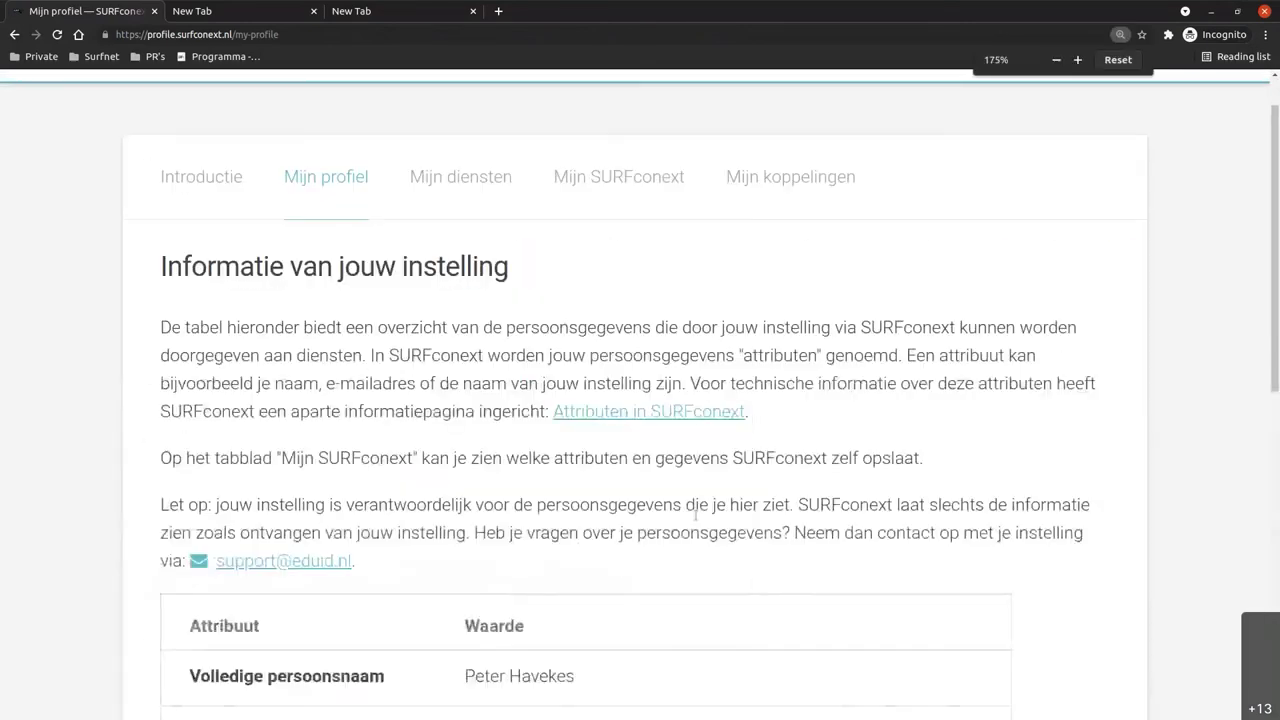
pyautogui.scroll(-5, 643, 494)
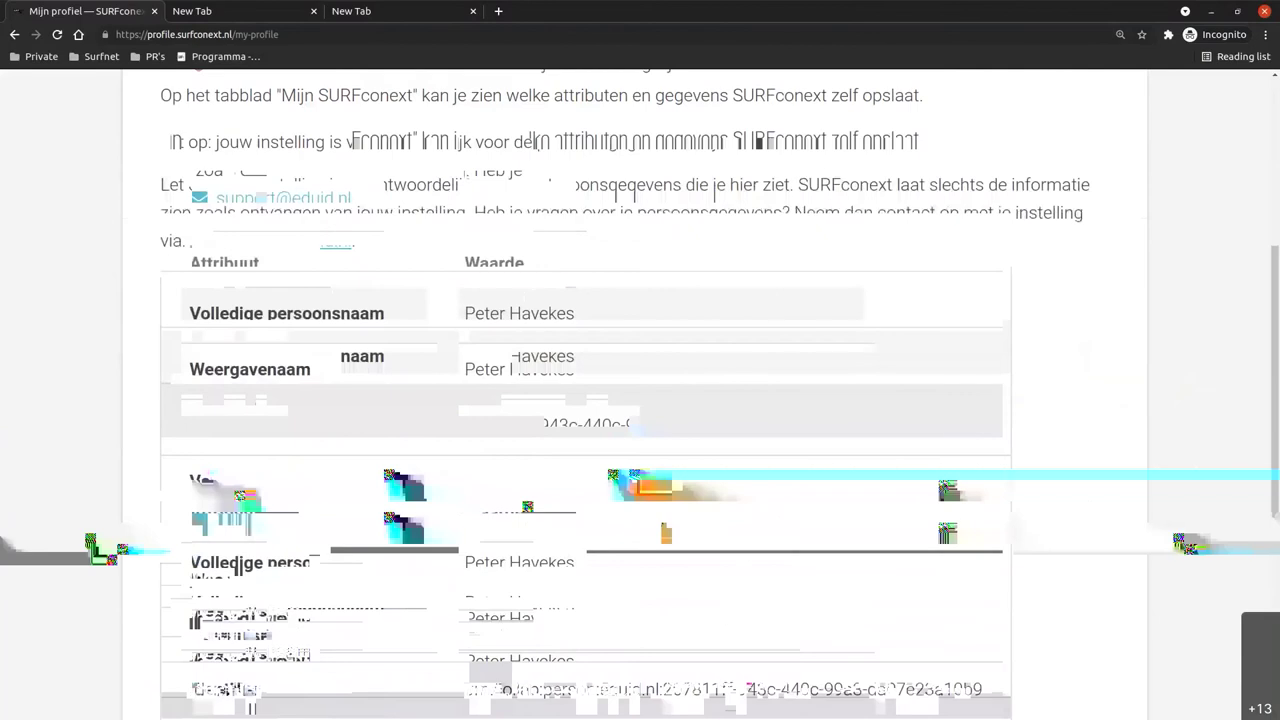
pyautogui.scroll(-1, 663, 525)
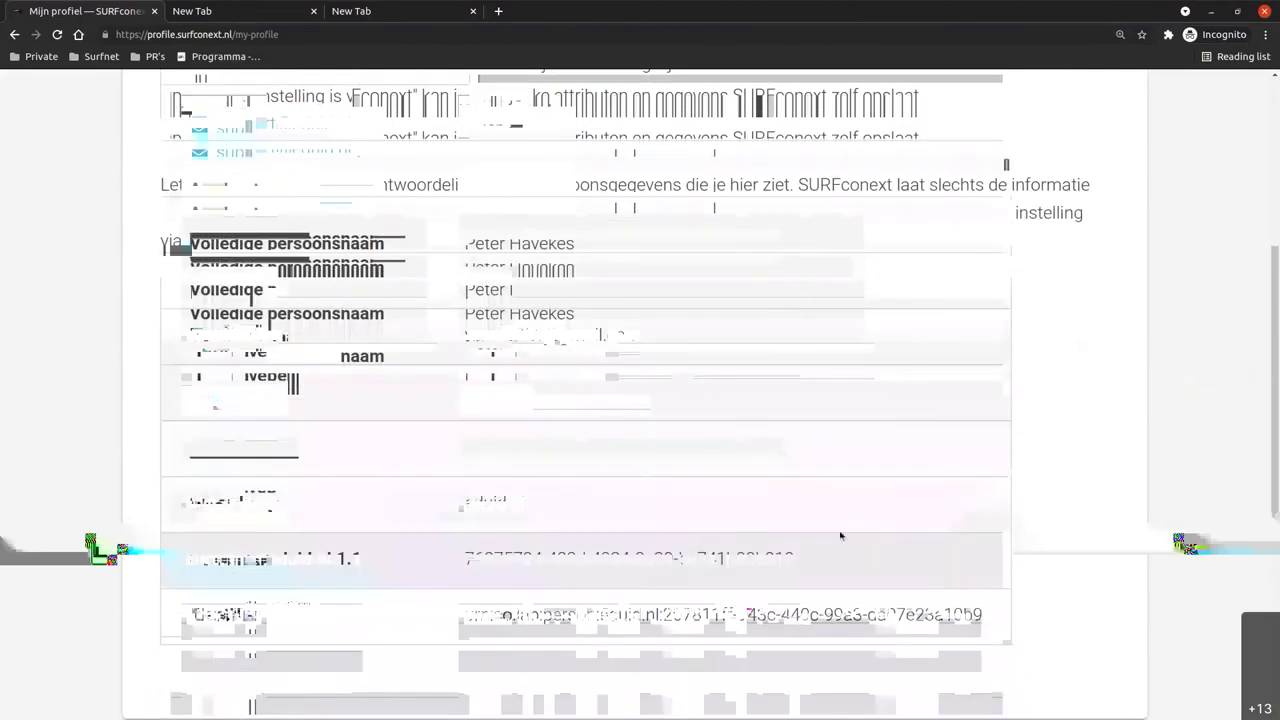
pyautogui.moveTo(822, 560); pyautogui.dragTo(466, 561)
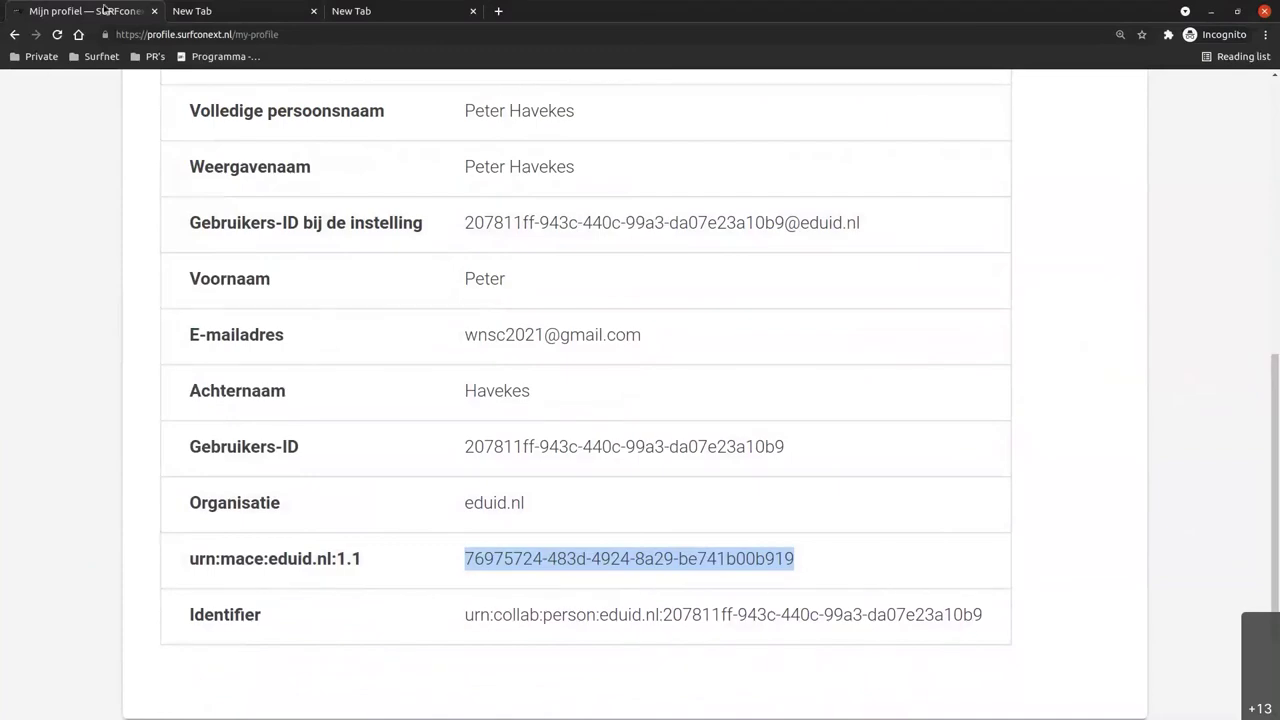
pyautogui.click(238, 11)
pyautogui.press('Return')
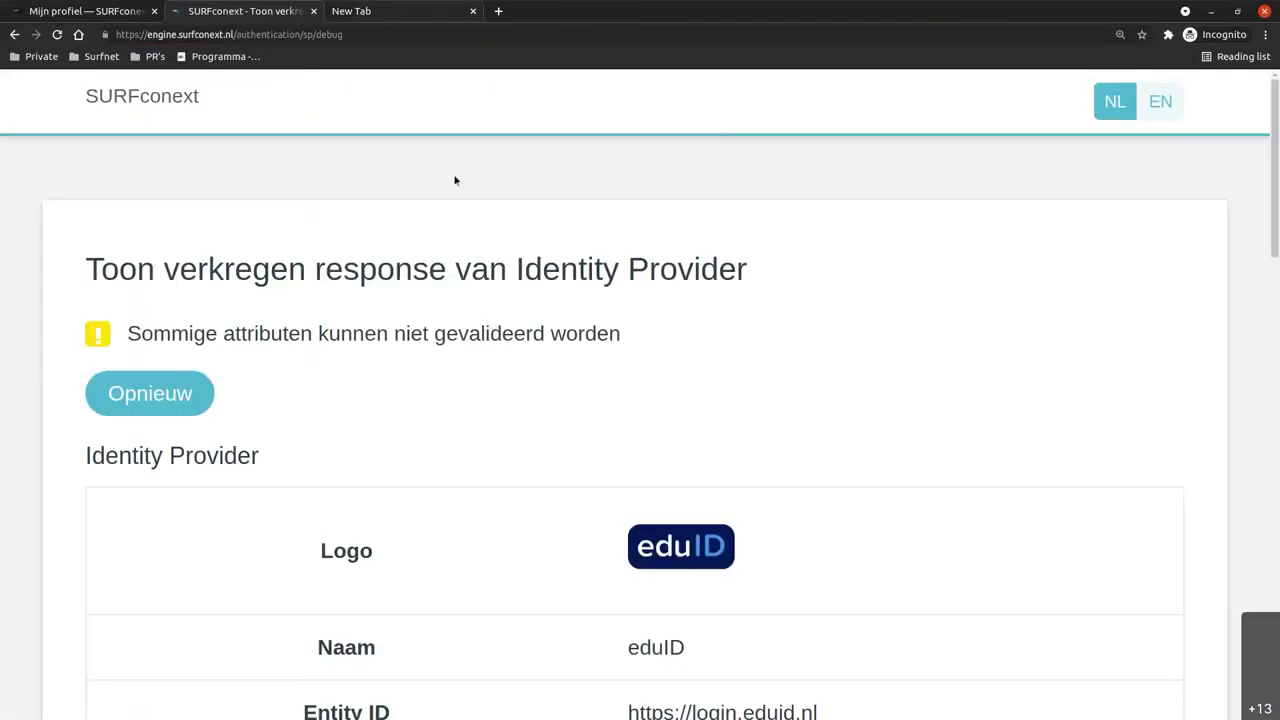
# Scroll the debug page's attribute table right and select the urn:mace:eduid.nl:1.1 pseudonym value.
pyautogui.scroll(-5, 506, 414)
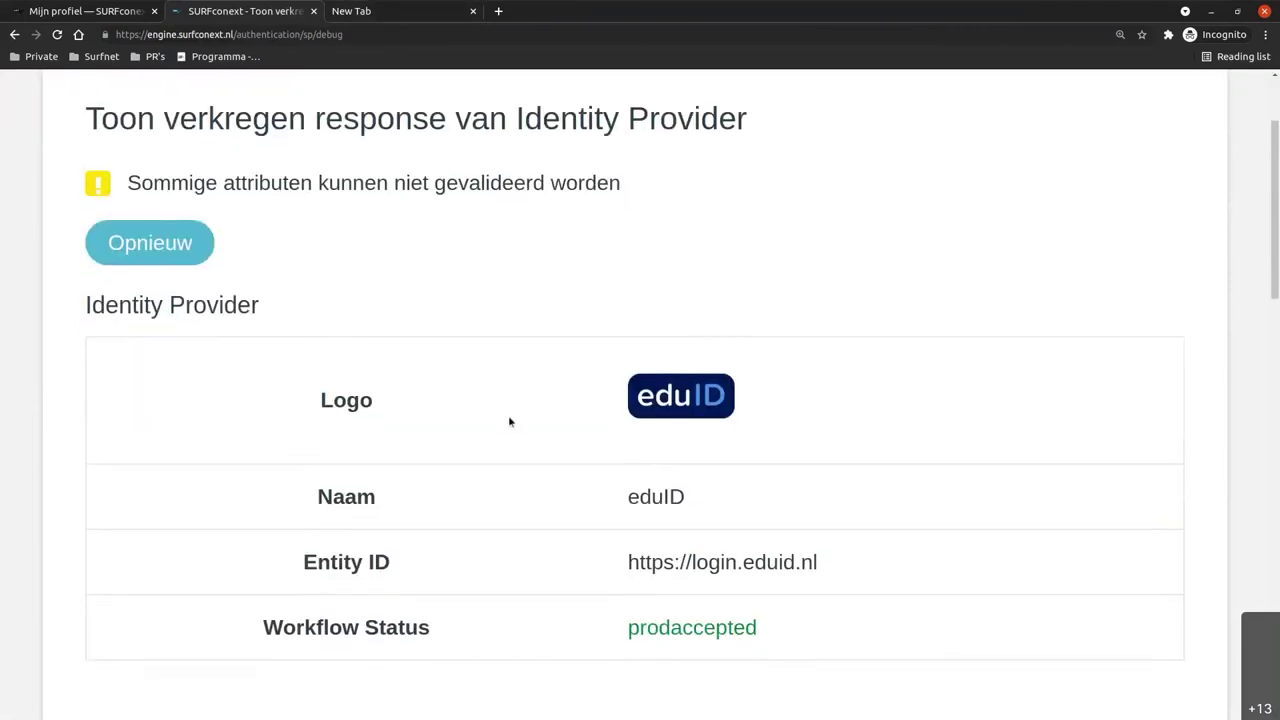
pyautogui.scroll(-12, 531, 428)
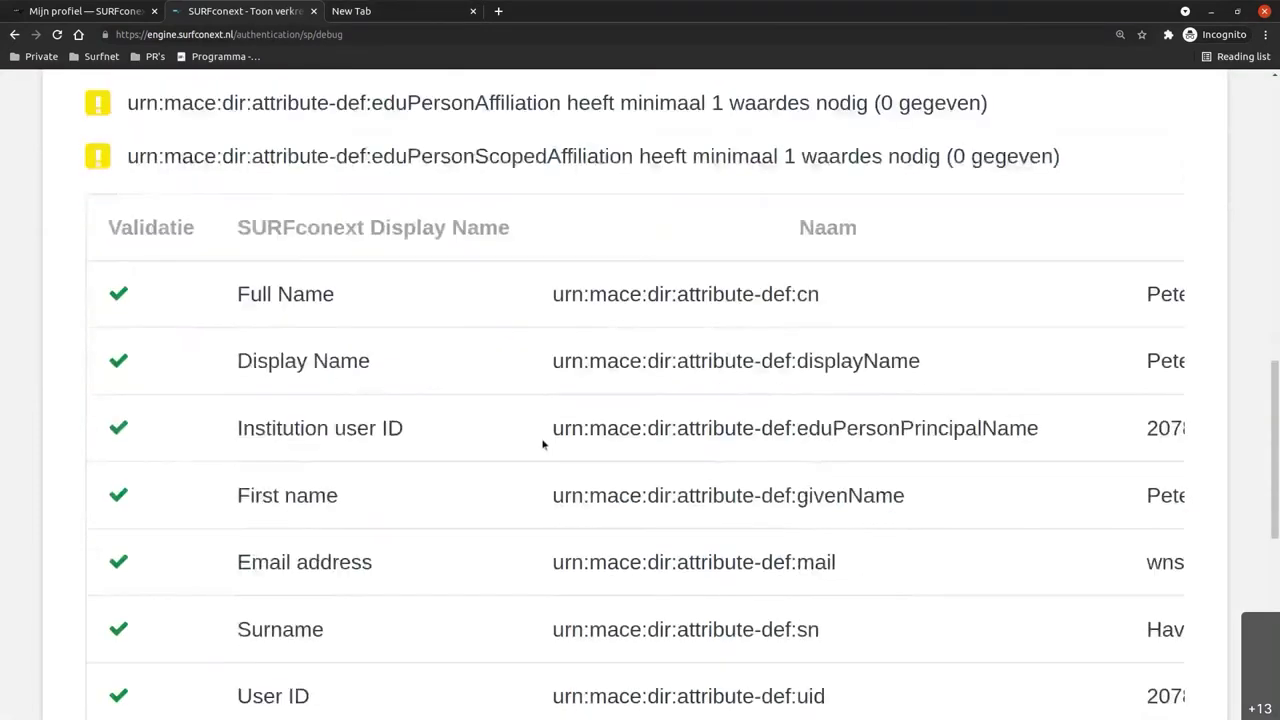
pyautogui.scroll(-2, 560, 390)
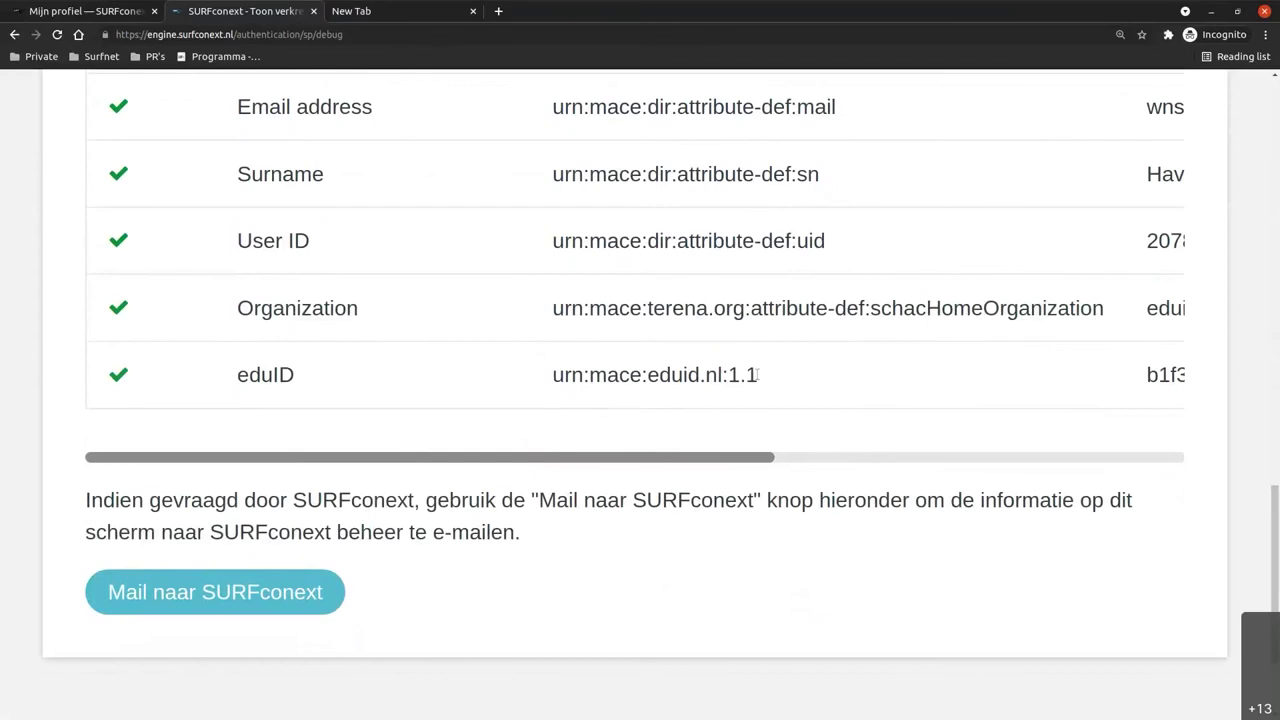
pyautogui.moveTo(689, 455); pyautogui.dragTo(1100, 435)
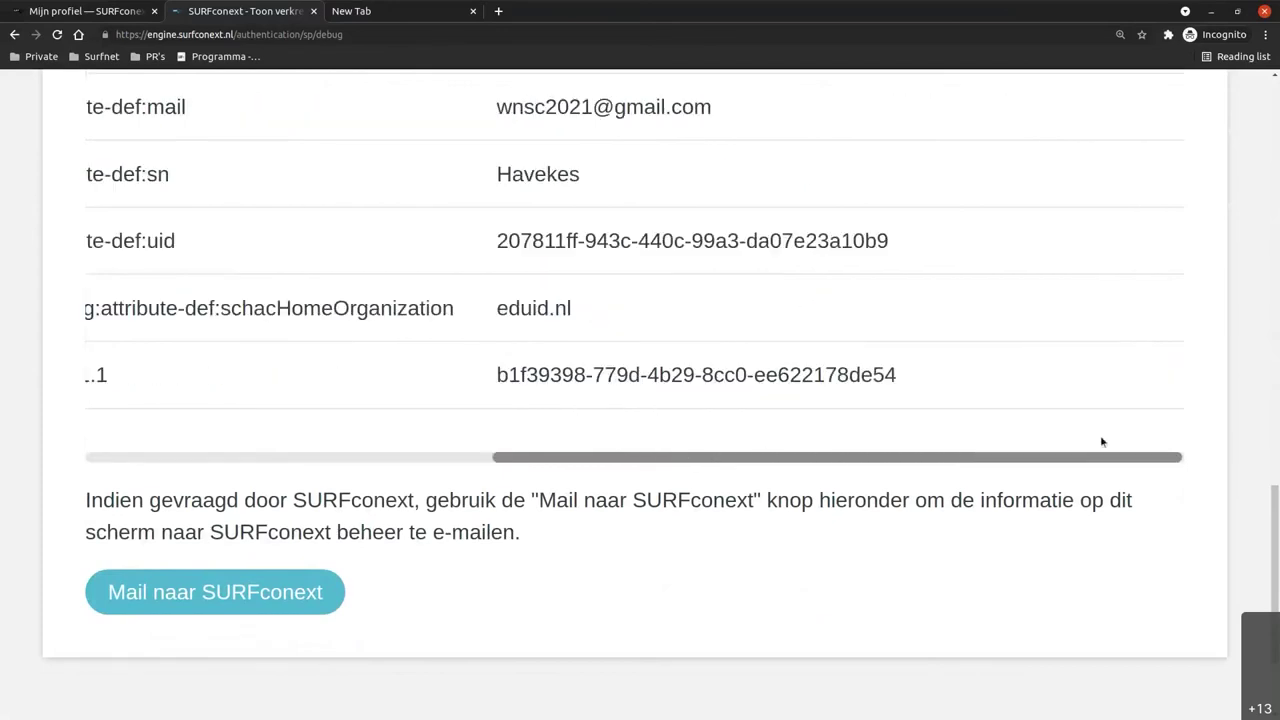
pyautogui.moveTo(896, 379); pyautogui.dragTo(497, 380)
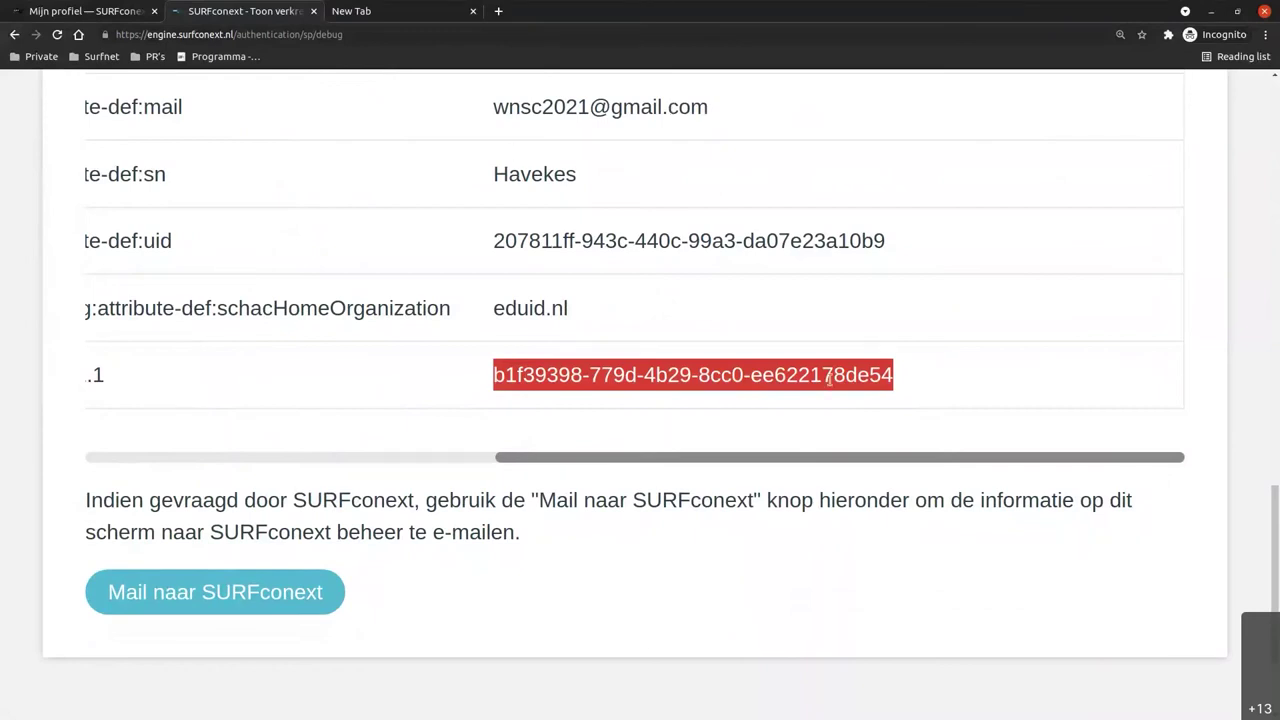
# In a new tab, go from eduid.nl to Mijn eduID's Data & activiteit page.
pyautogui.click(410, 13)
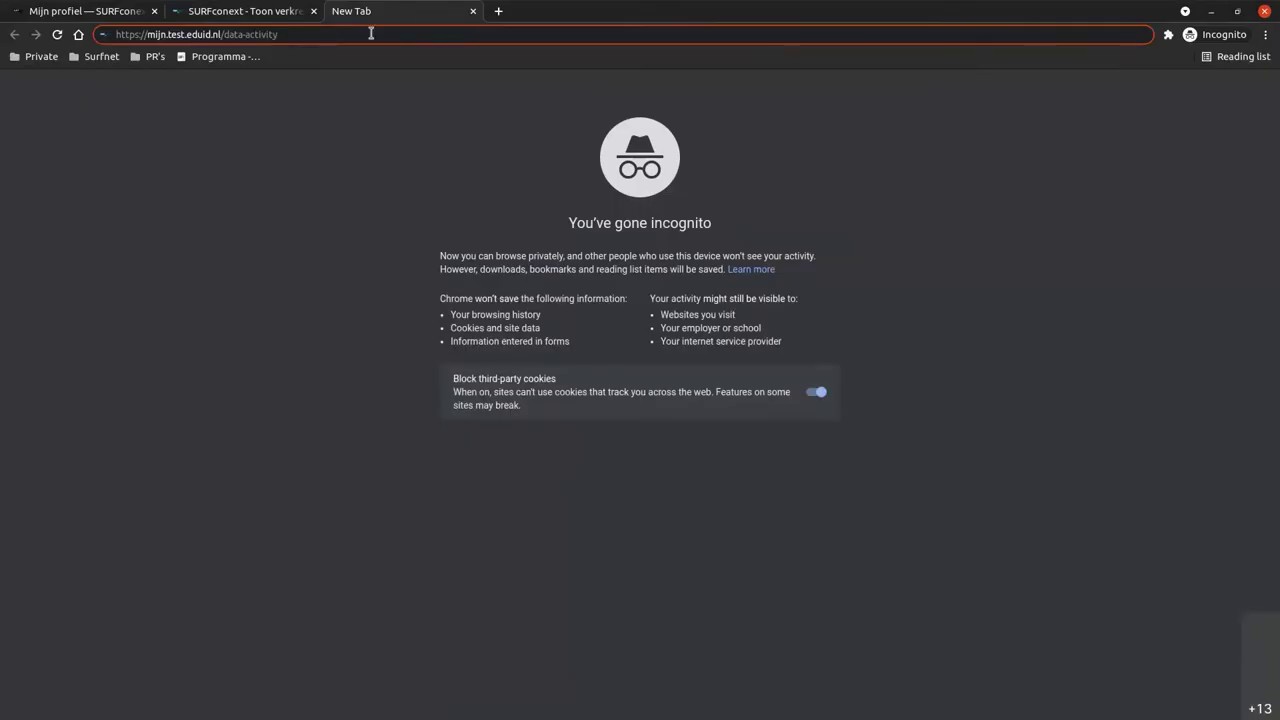
pyautogui.press('Return')
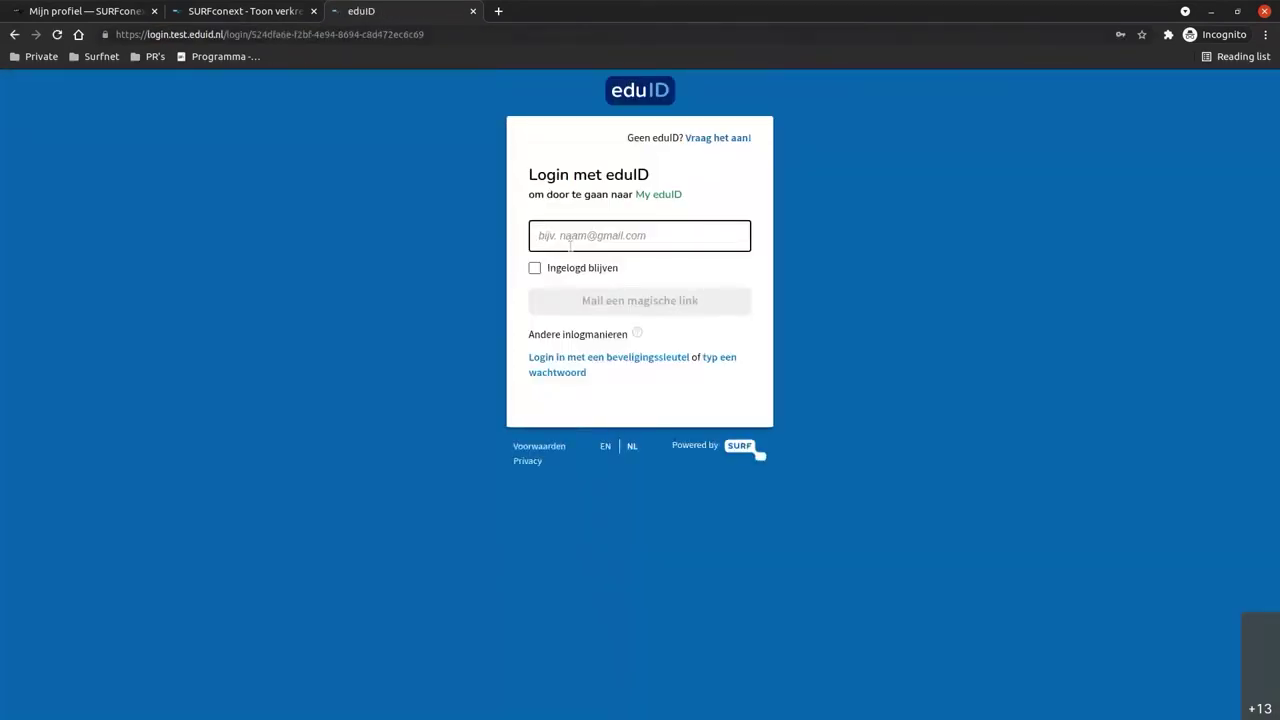
pyautogui.click(181, 35)
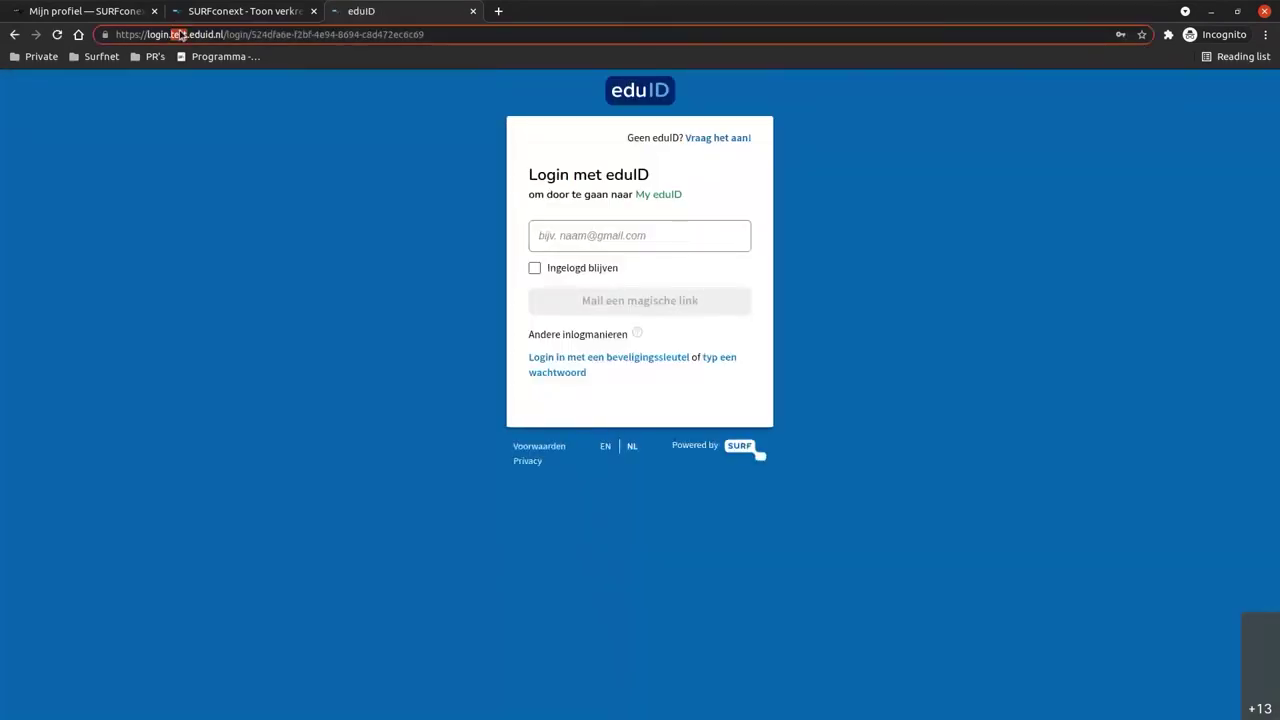
pyautogui.write('edu')
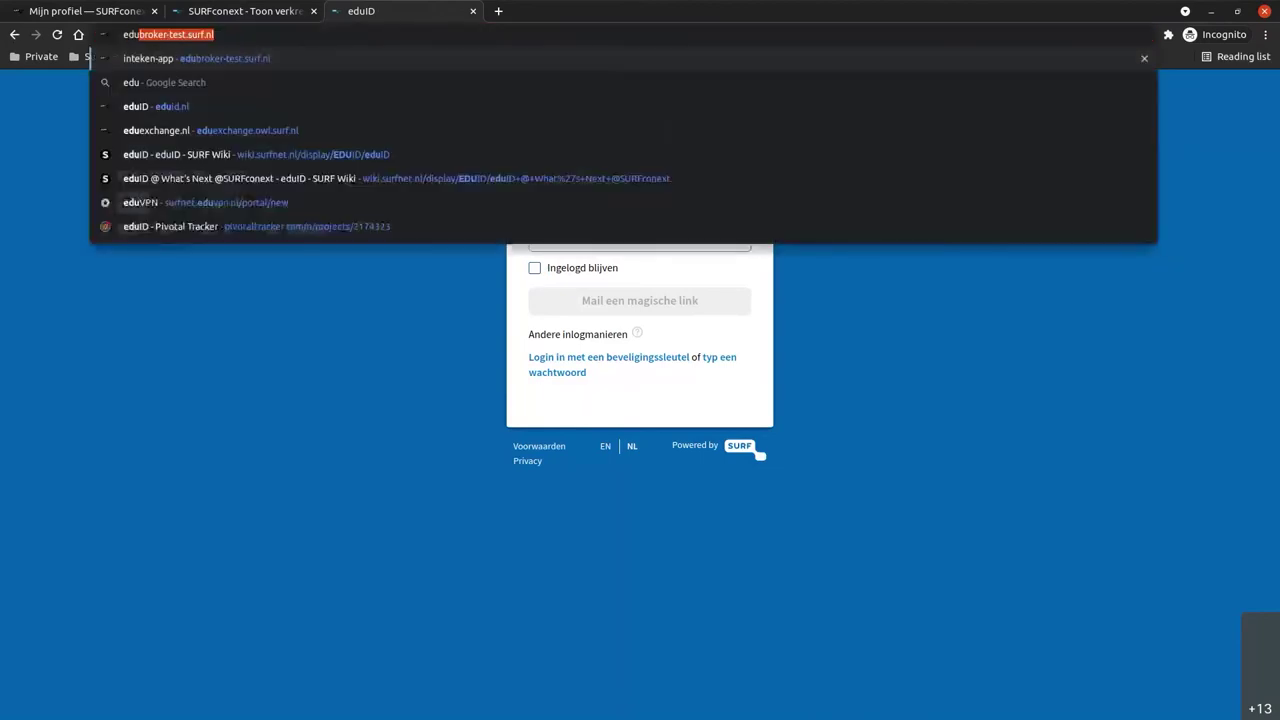
pyautogui.write('id.nl')
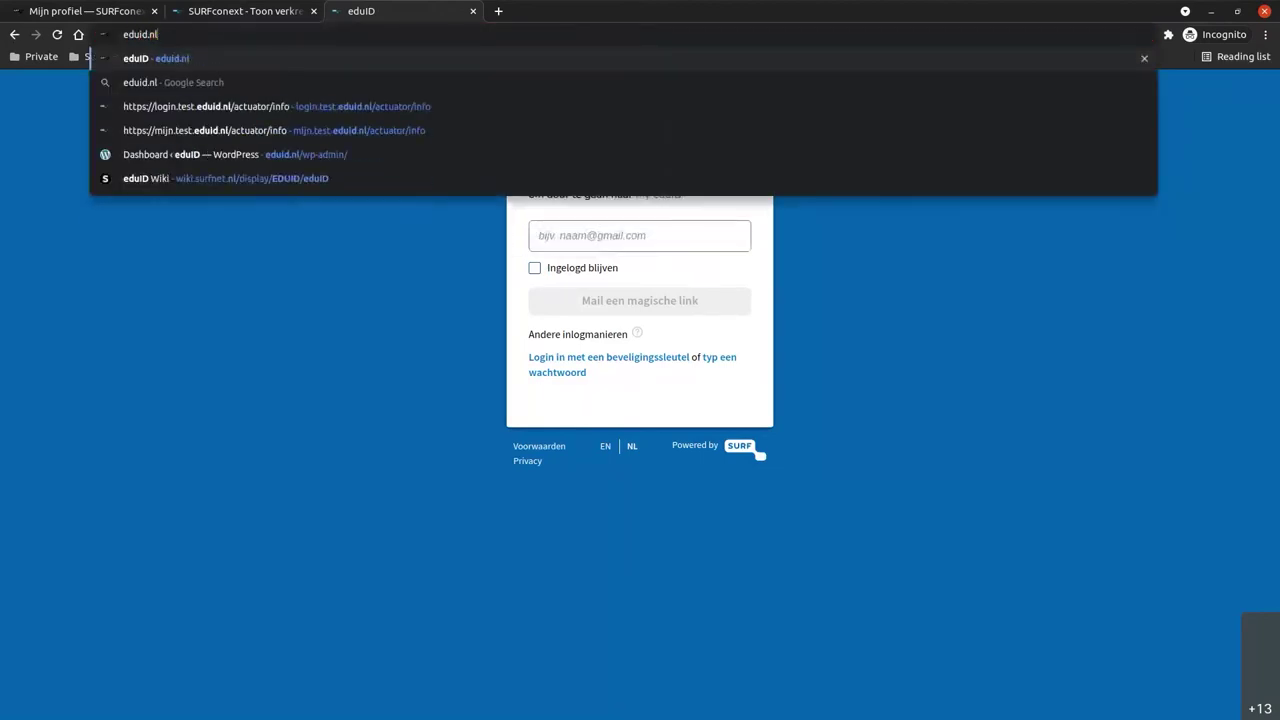
pyautogui.press('Return')
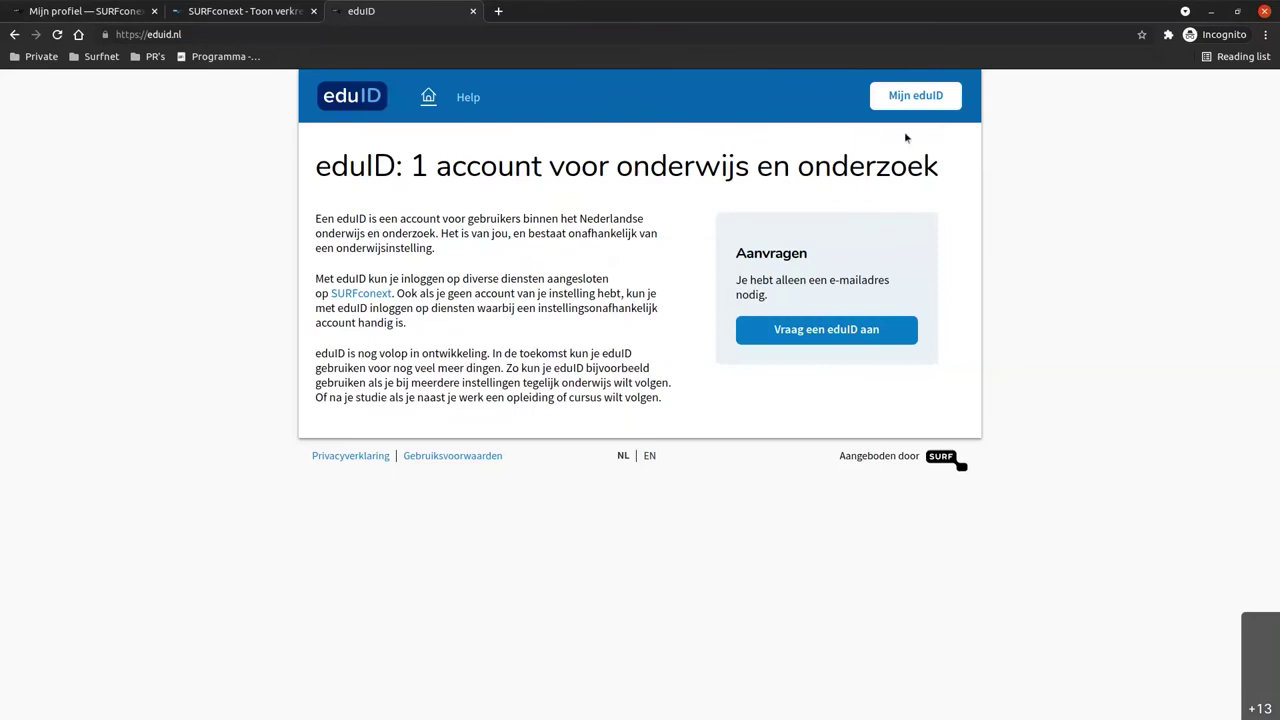
pyautogui.click(921, 102)
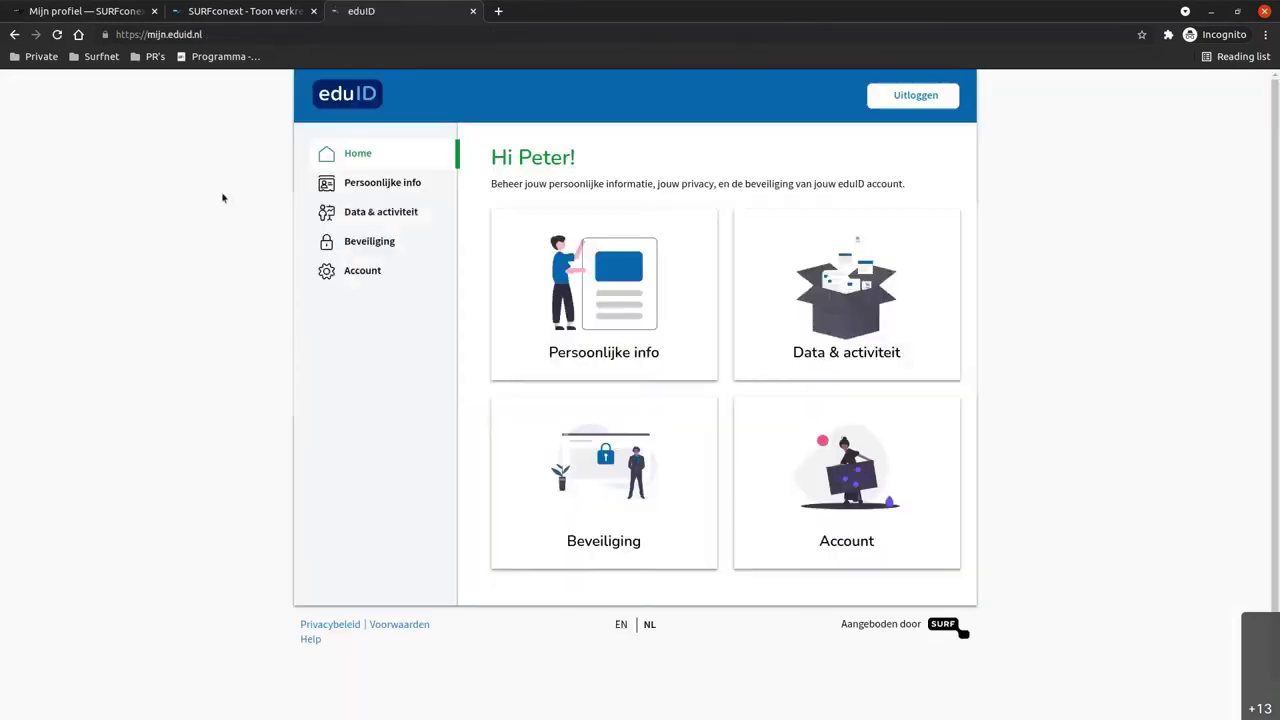
pyautogui.click(335, 211)
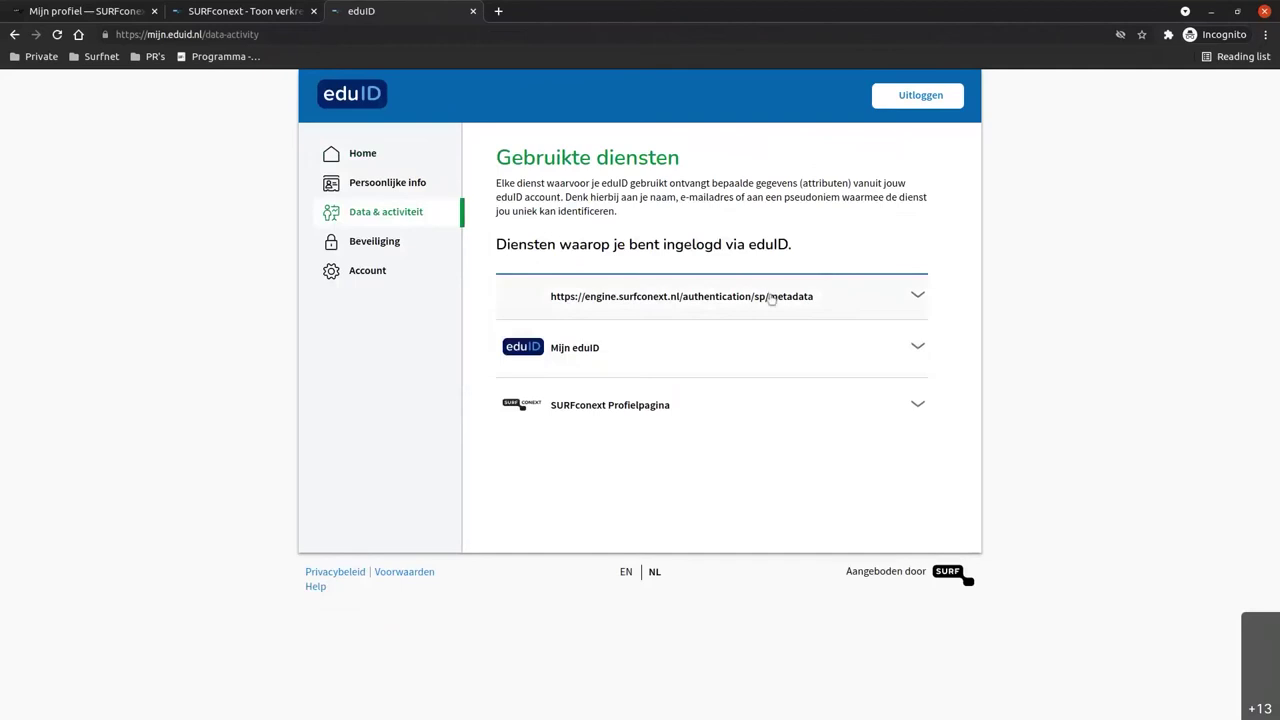
# Zoom in and expand the SURFconext Profielpagina row to show its unique eduID number.
pyautogui.hotkey('ctrl', '+')
pyautogui.hotkey('ctrl', '+')
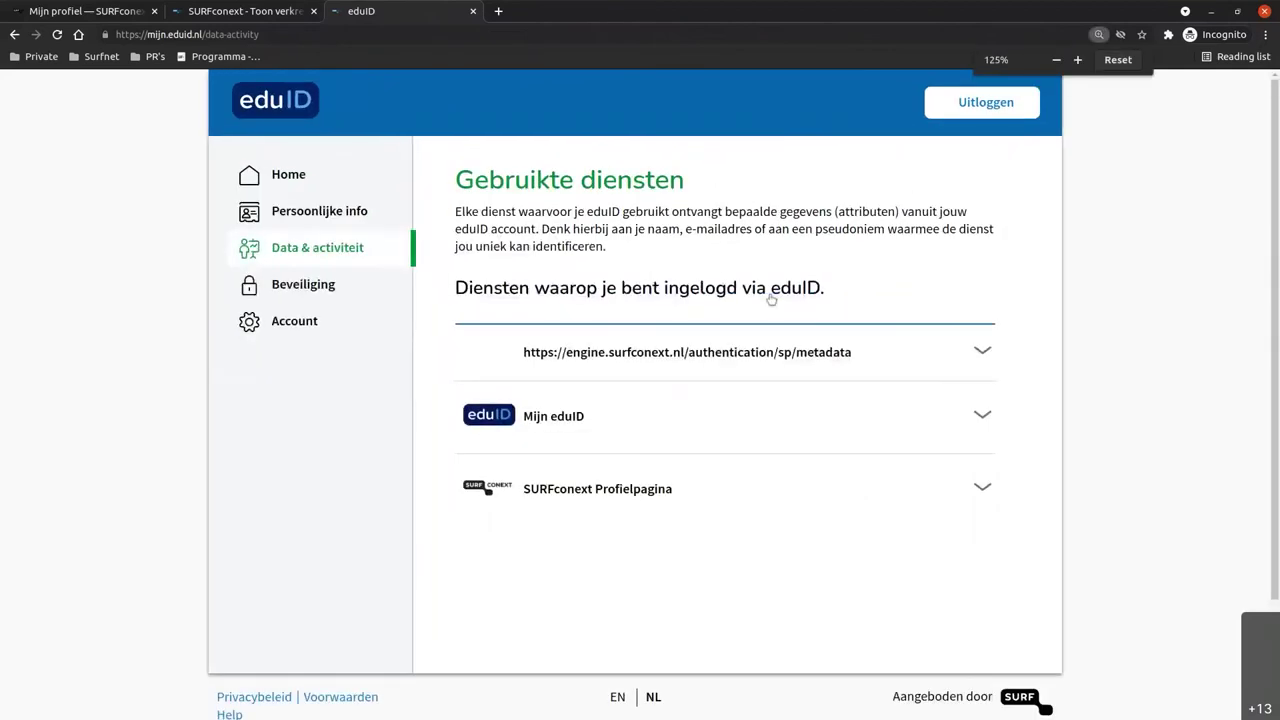
pyautogui.hotkey('ctrl', '+')
pyautogui.click(1048, 409)
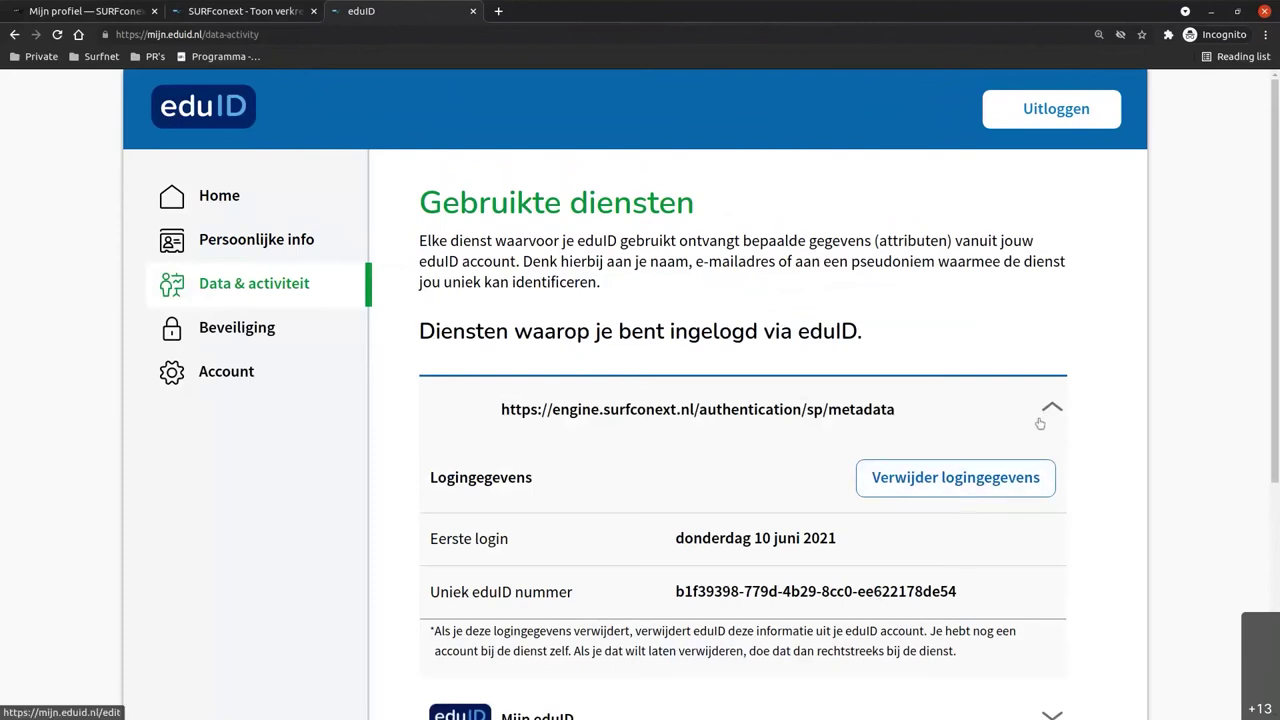
pyautogui.click(1049, 410)
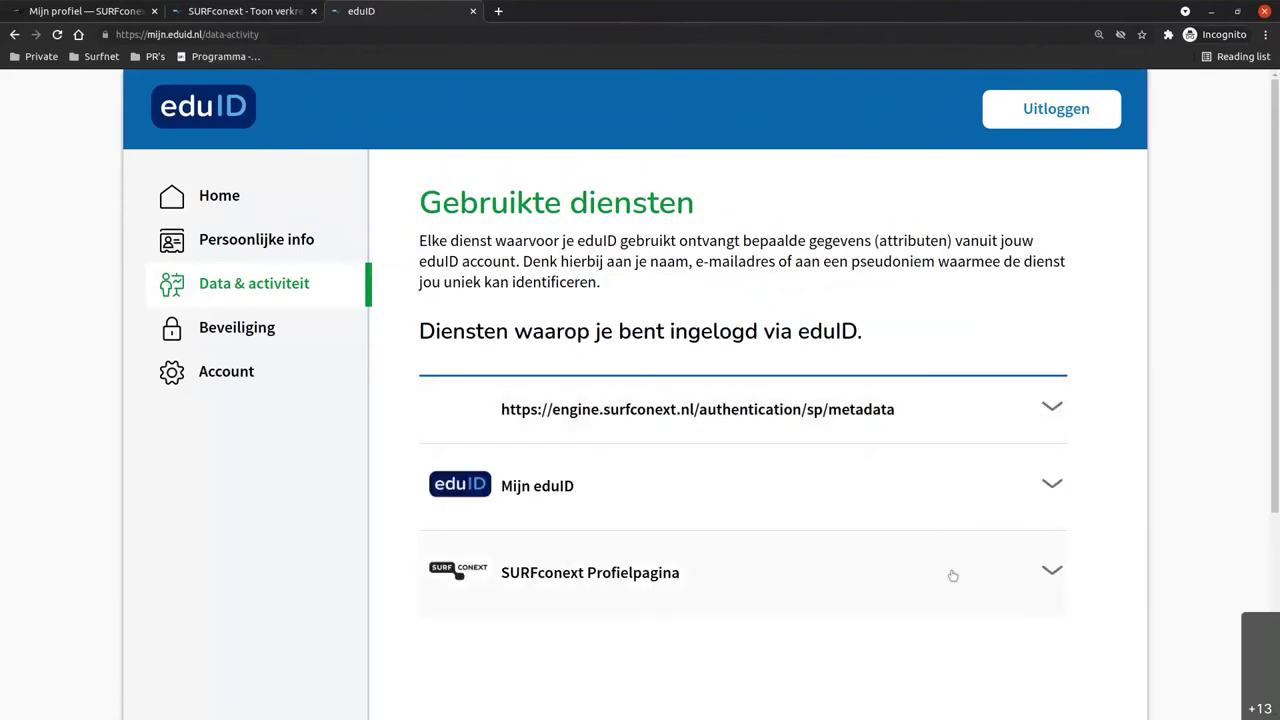
pyautogui.click(1036, 575)
pyautogui.scroll(-2, 764, 607)
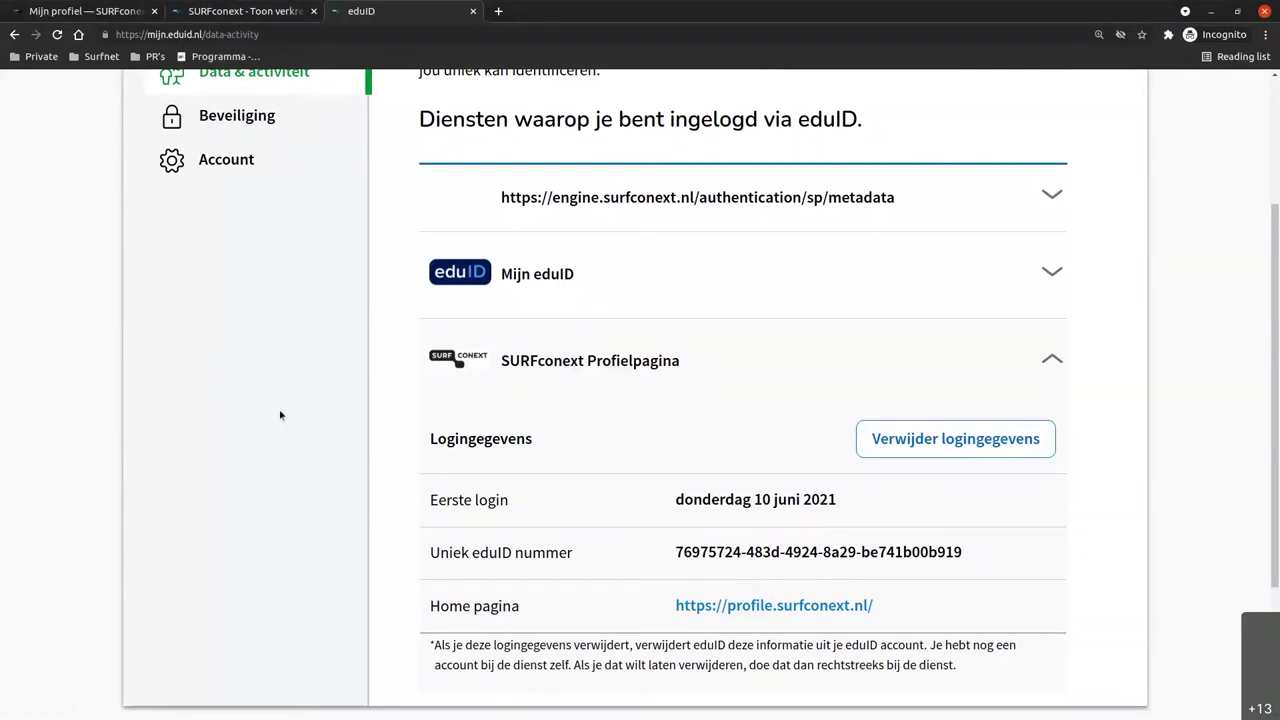
pyautogui.scroll(4, 280, 415)
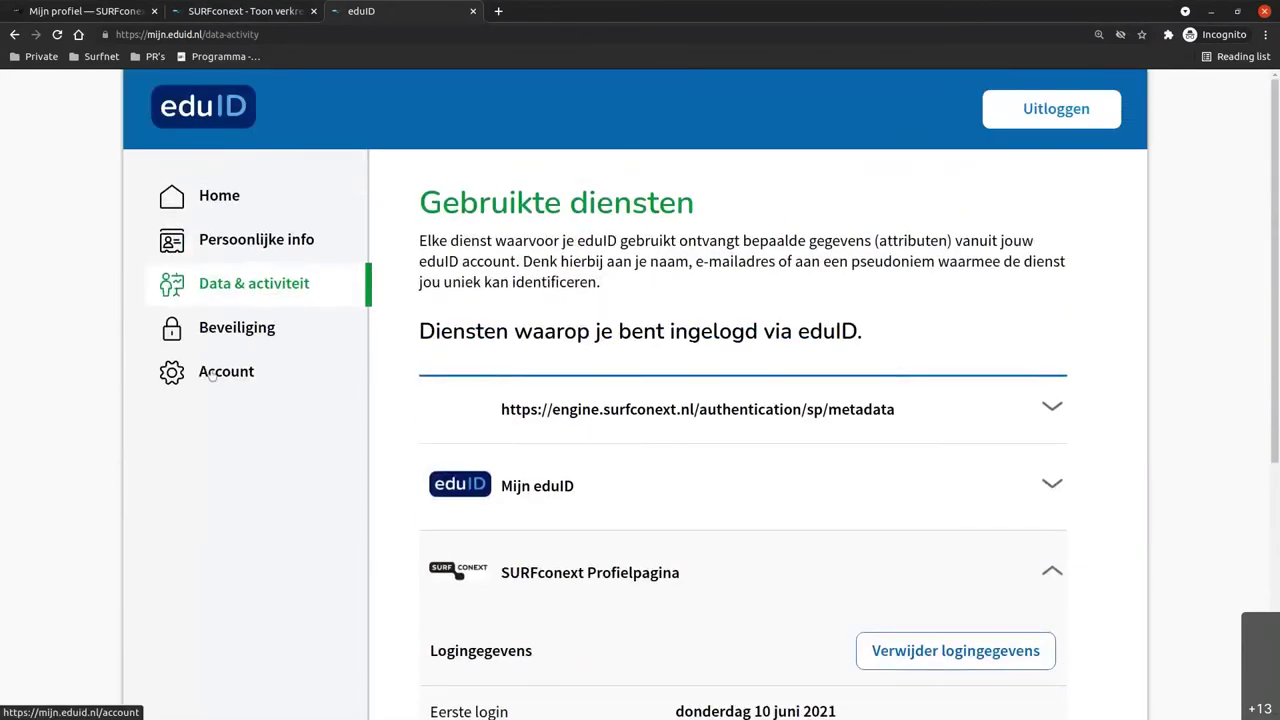
# From the Account page, download the personal data as a JSON file and open it.
pyautogui.click(212, 374)
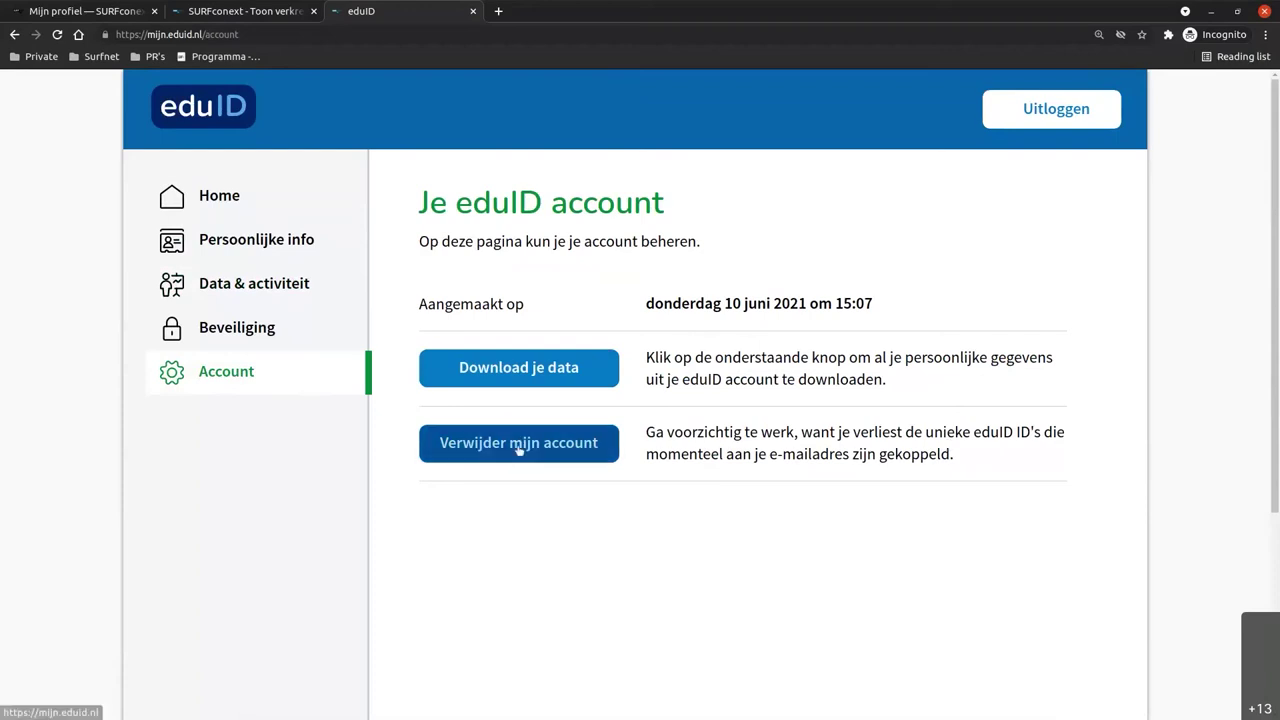
pyautogui.click(539, 378)
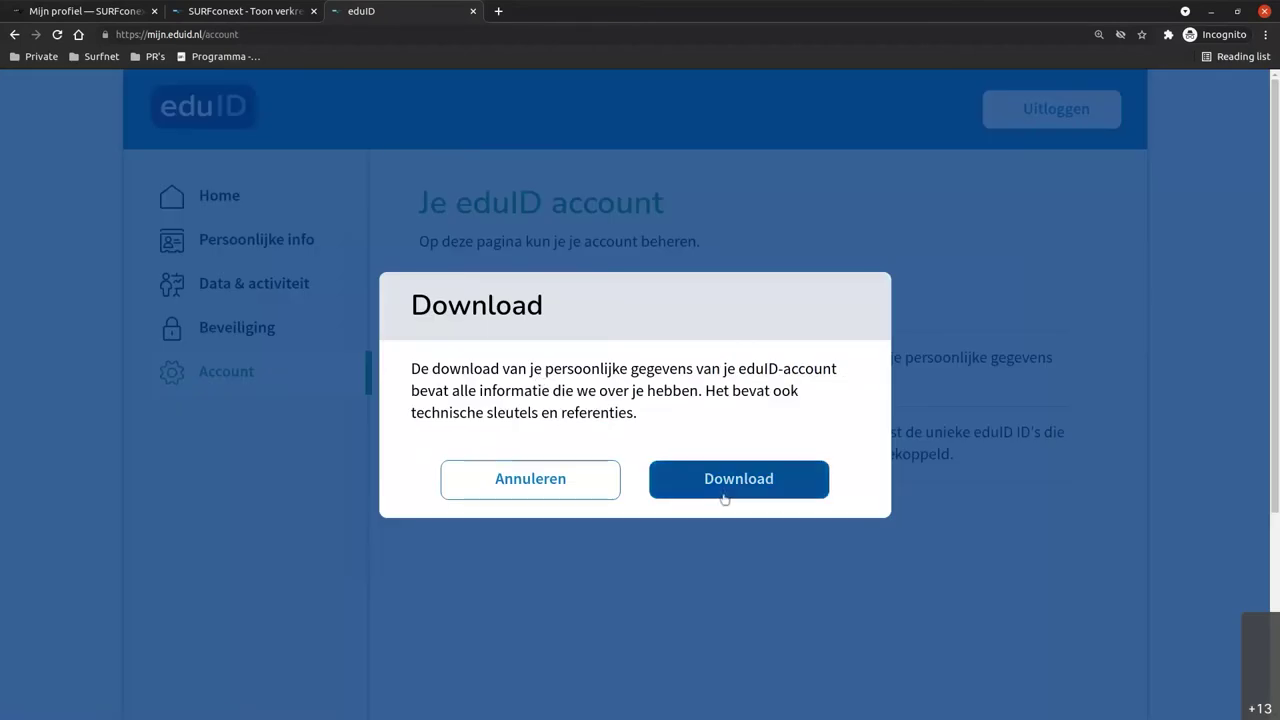
pyautogui.click(776, 490)
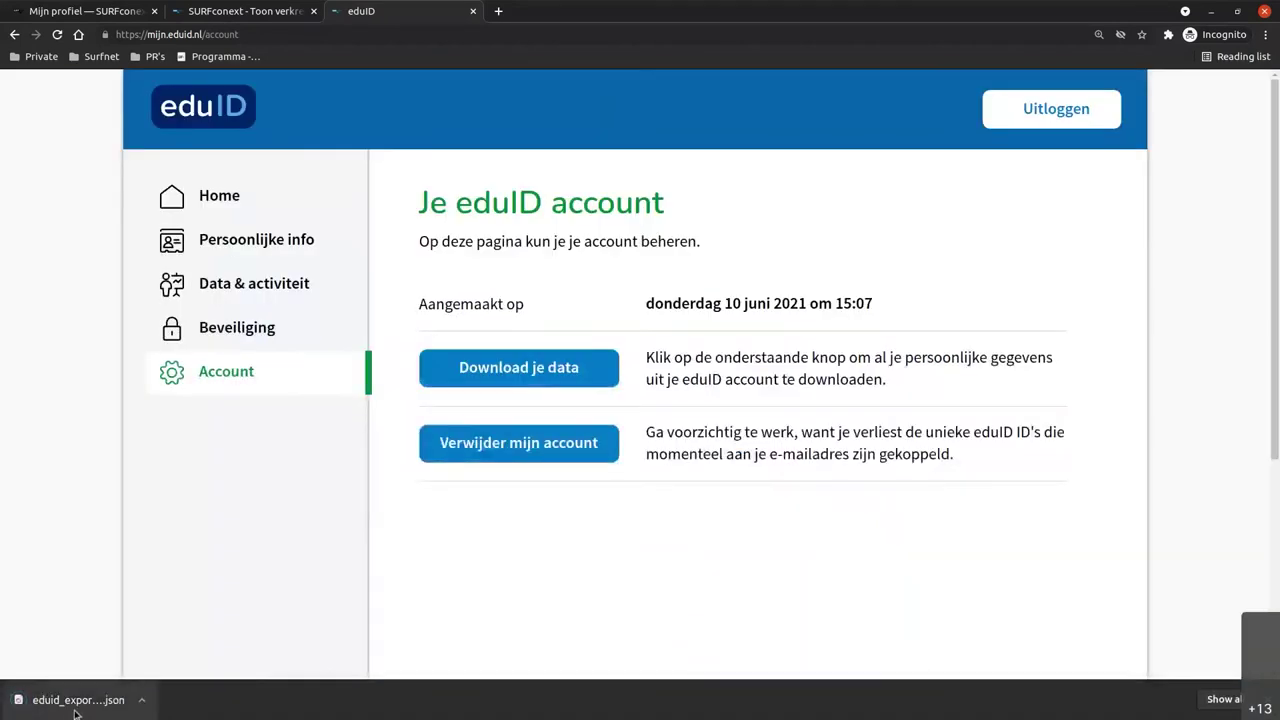
pyautogui.click(75, 705)
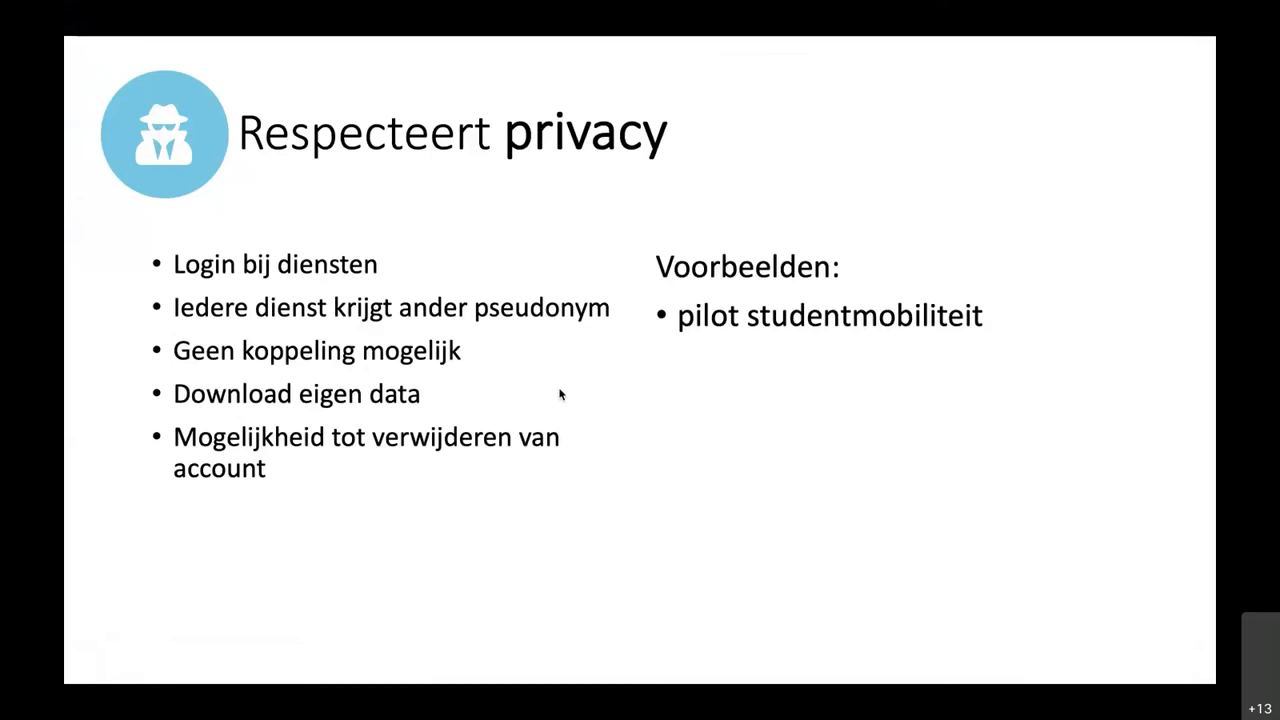
# Advance the presentation to the next slide.
pyautogui.press('Right')
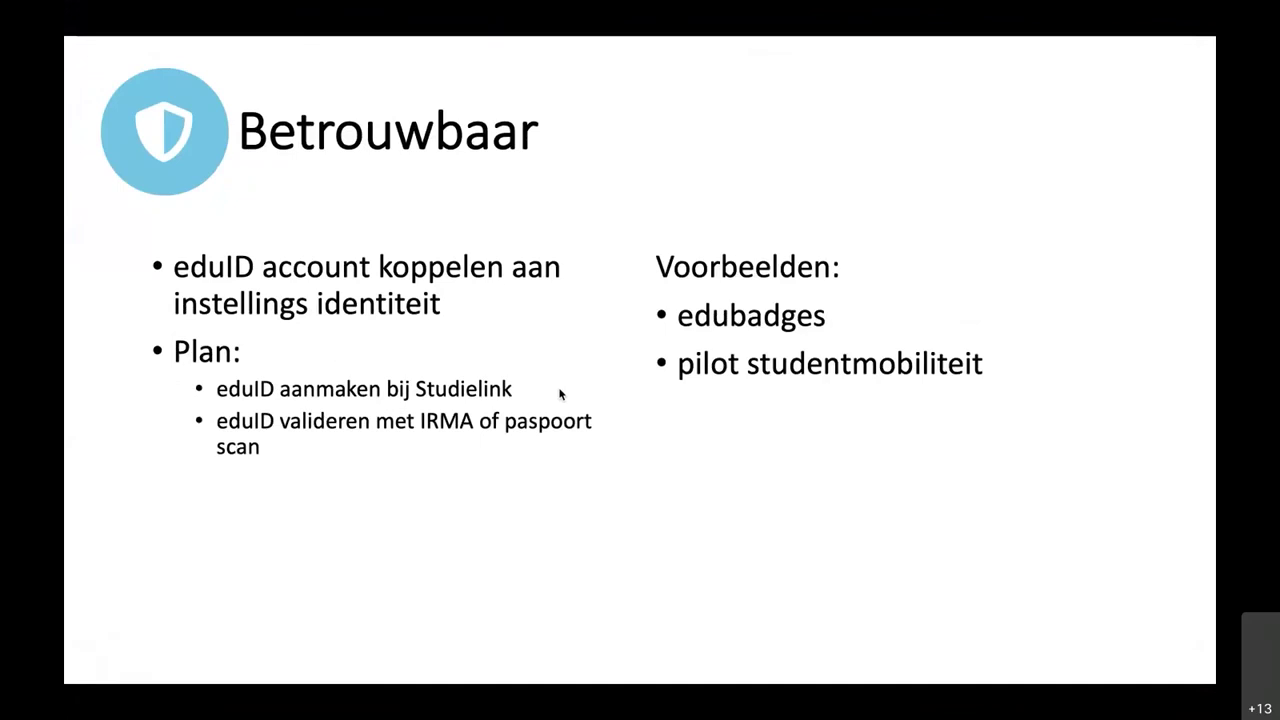